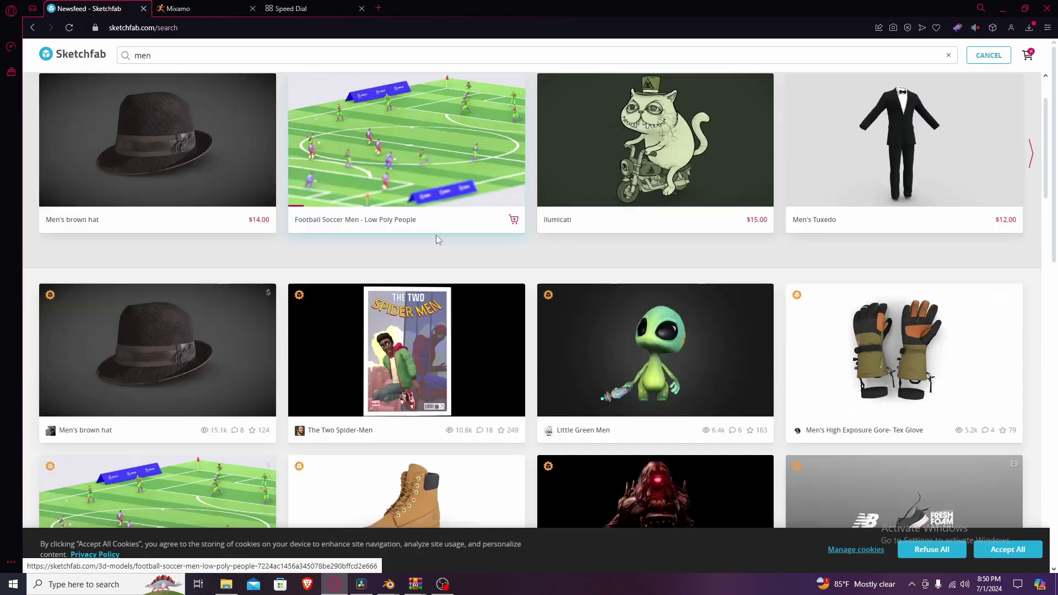
- Scroll down through the Sketchfab search results for 'men'
scroll(433, 238, down, 3)
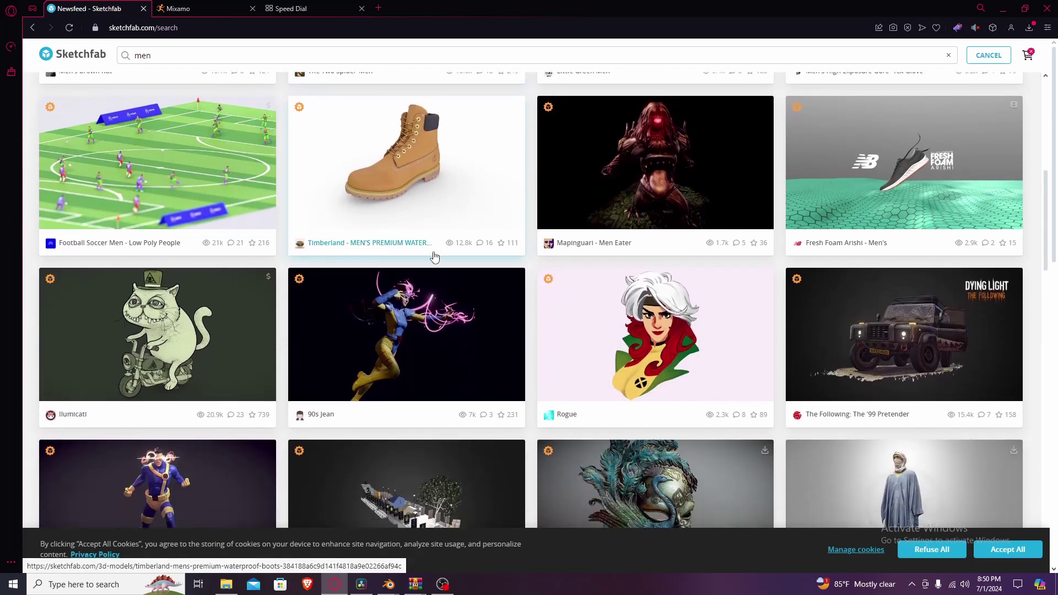
scroll(434, 248, down, 3)
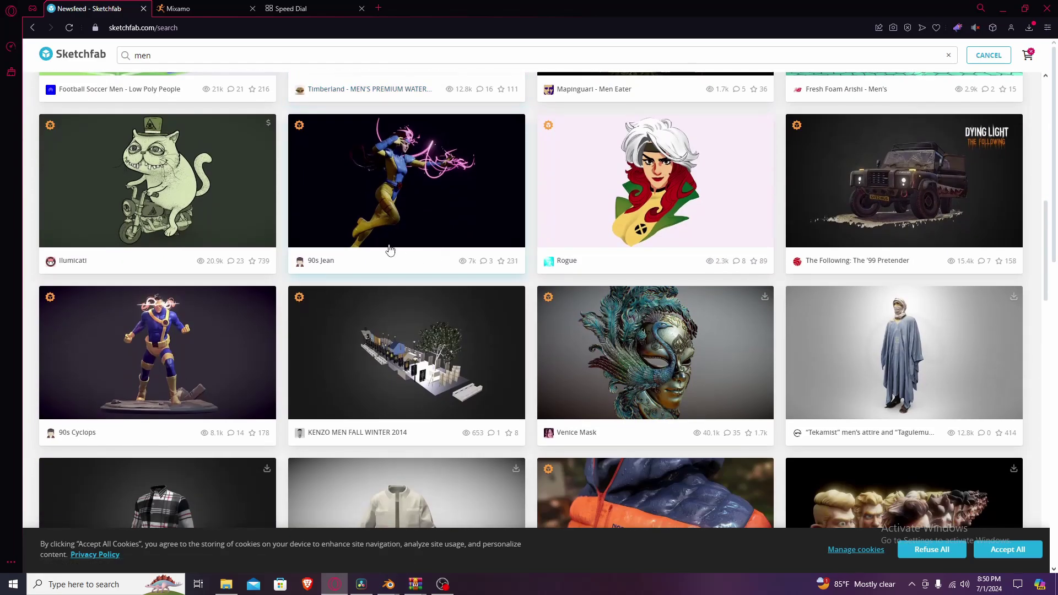
scroll(390, 249, down, 6)
scroll(447, 298, down, 1)
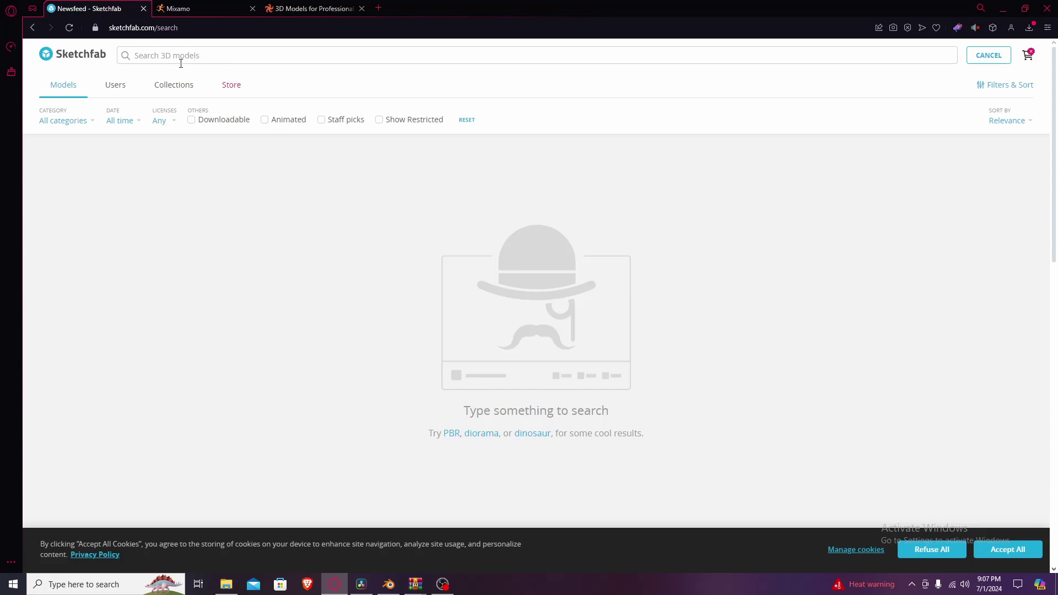
- Glance at the Mixamo and TurboSquid tabs, then return to the empty Sketchfab search page
click(193, 8)
click(308, 8)
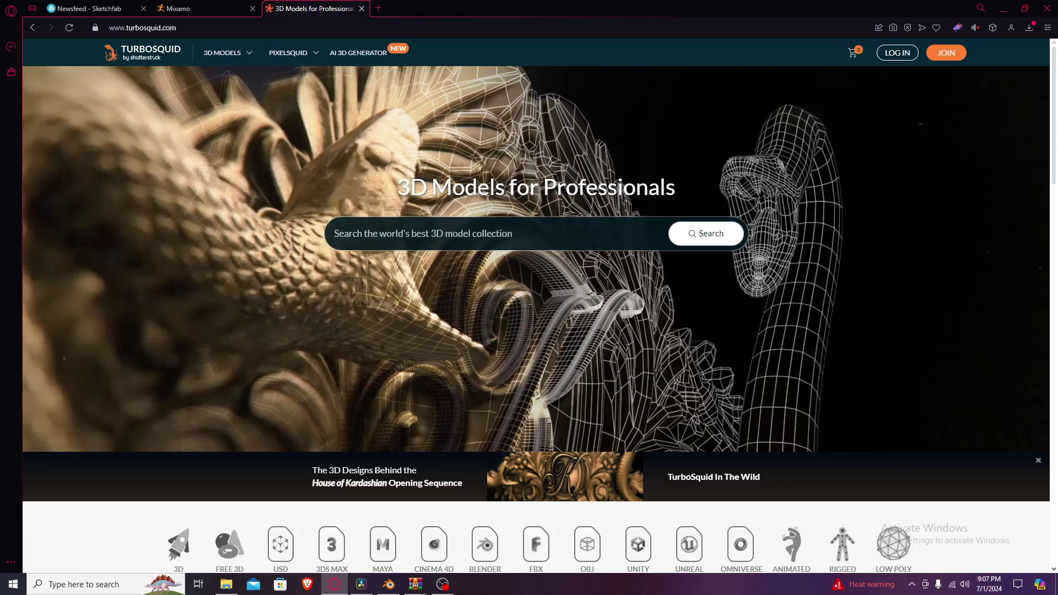
scroll(511, 227, down, 1)
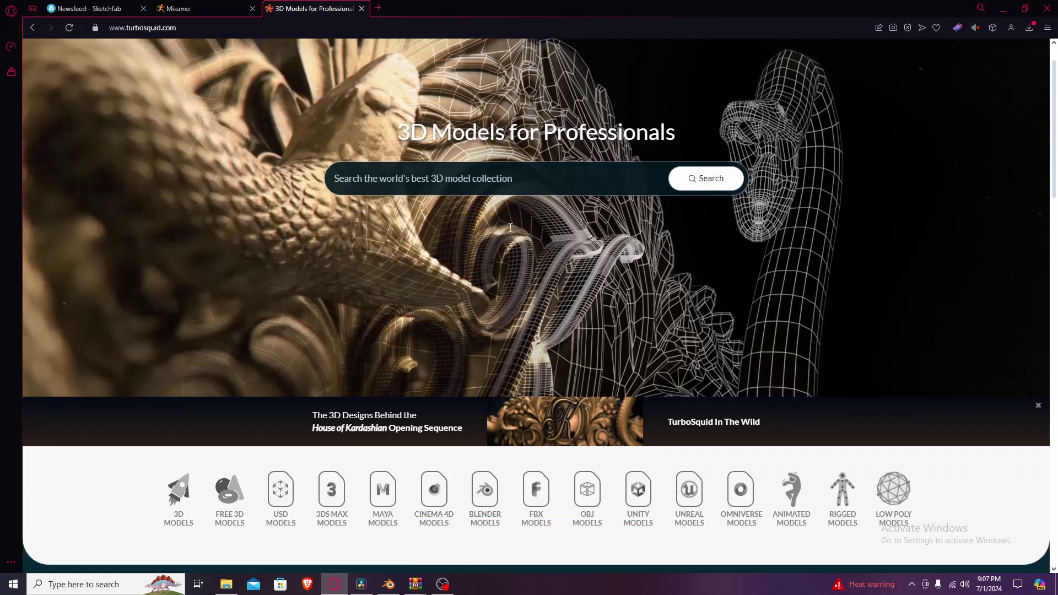
scroll(510, 227, up, 1)
click(131, 12)
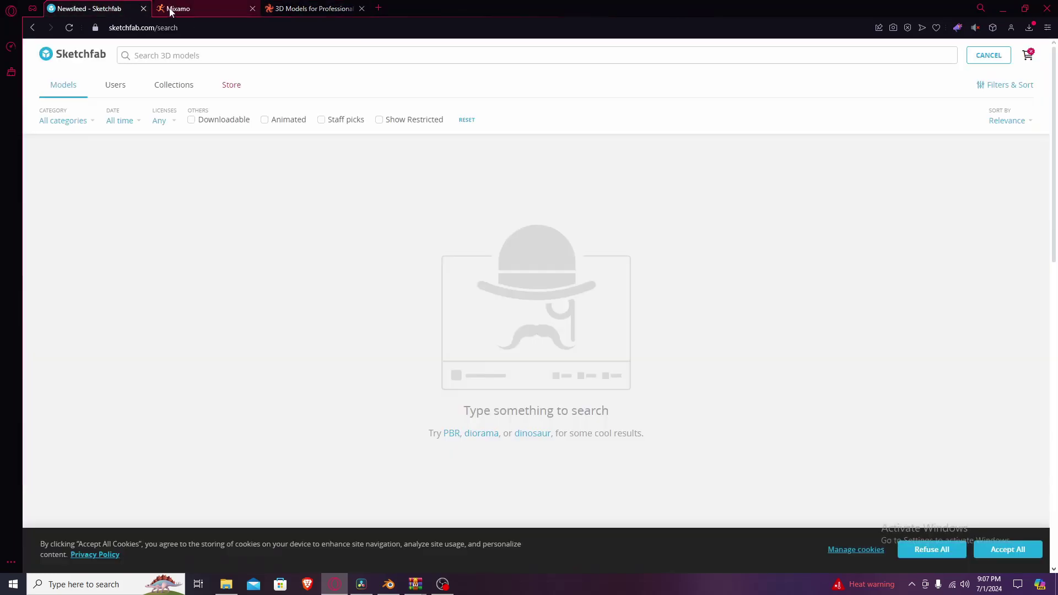
click(187, 8)
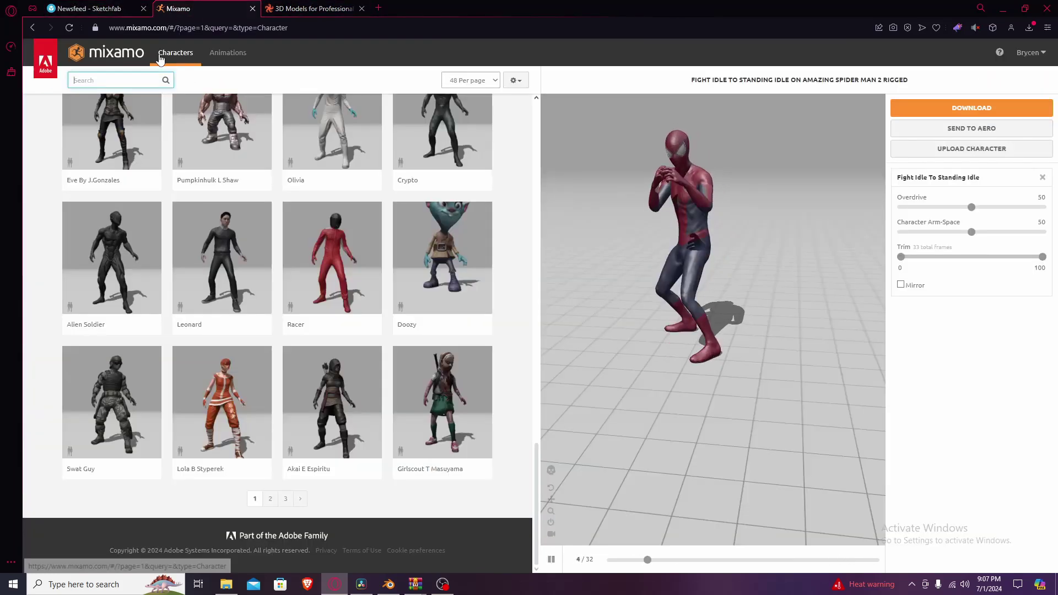
click(226, 53)
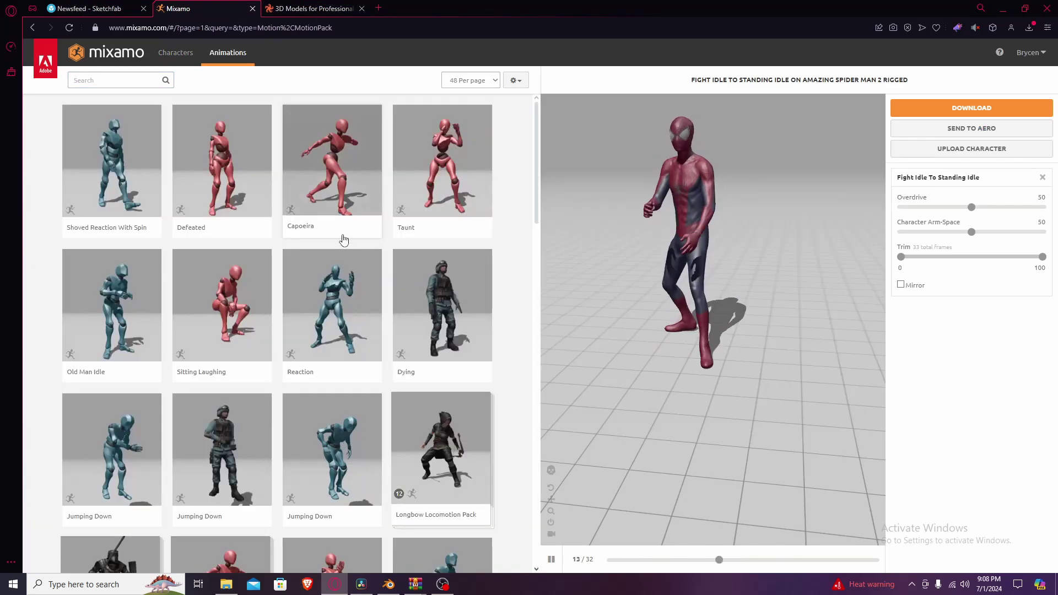
scroll(330, 259, down, 6)
scroll(309, 275, down, 3)
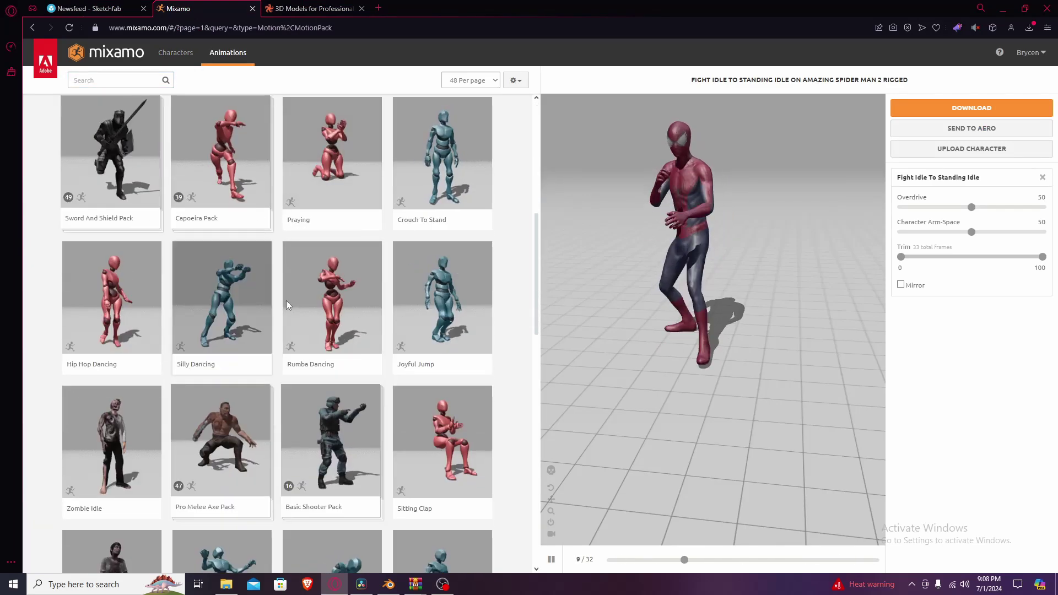
scroll(358, 220, down, 3)
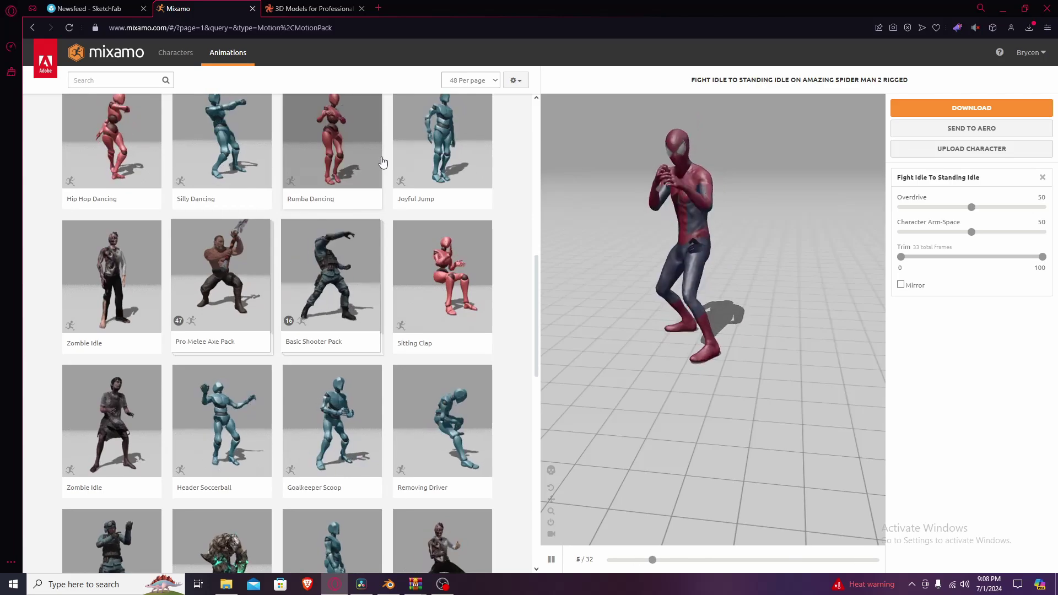
scroll(383, 164, up, 10)
click(175, 52)
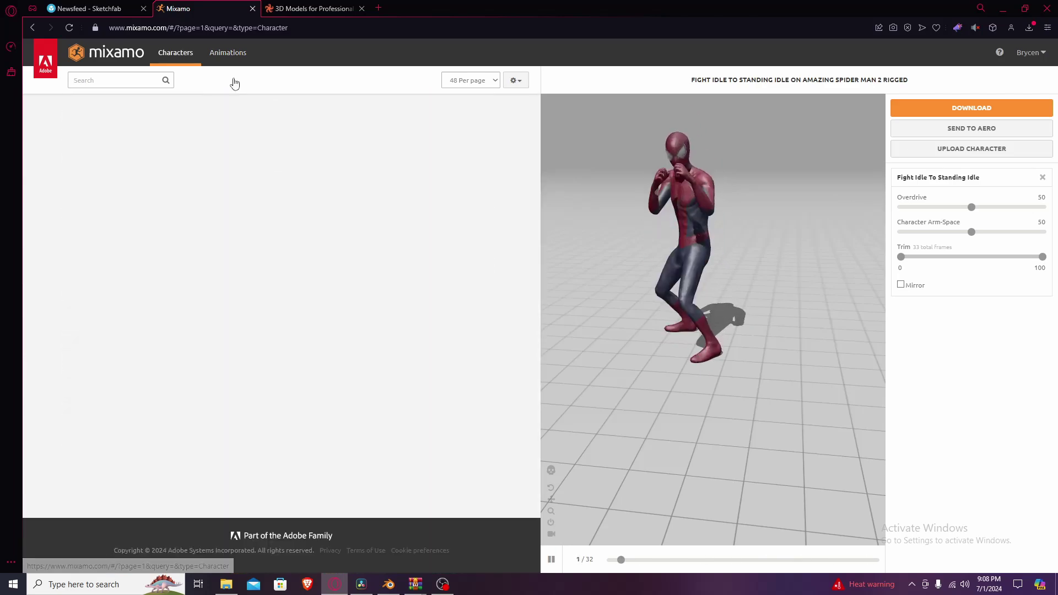
scroll(473, 319, down, 5)
scroll(473, 318, down, 10)
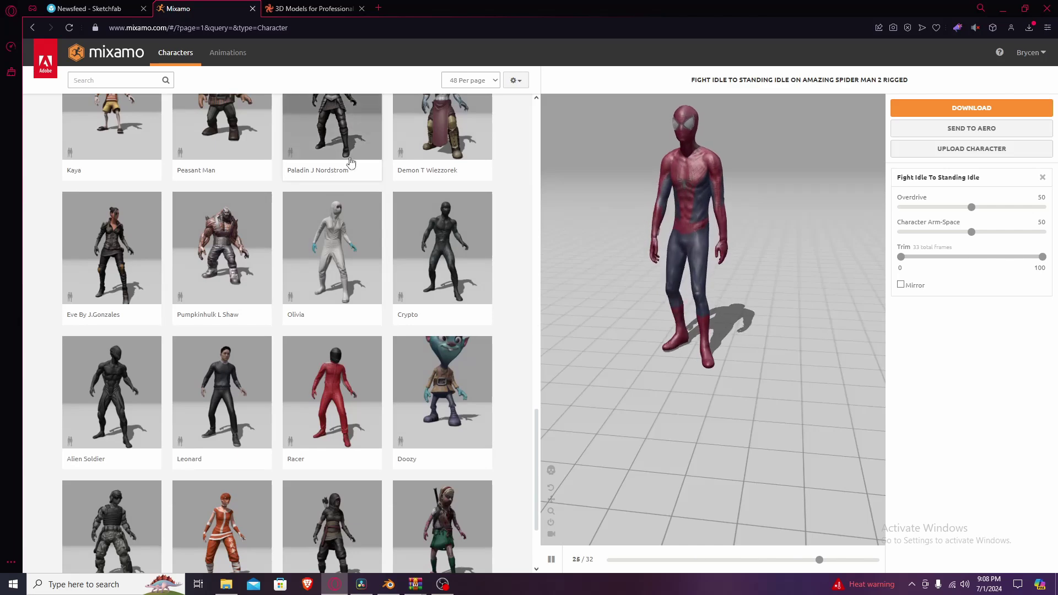
scroll(496, 331, down, 3)
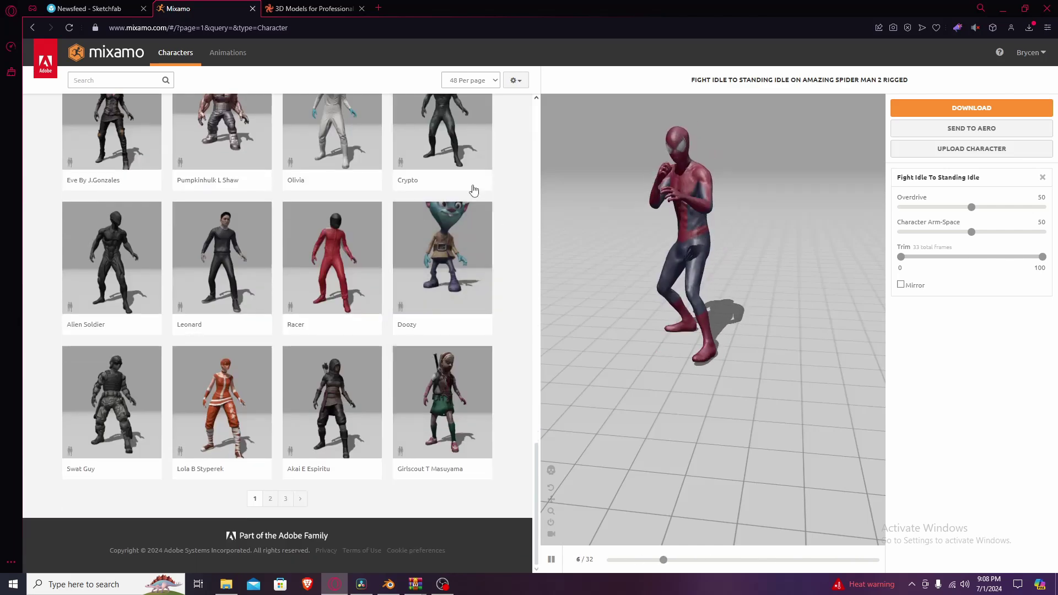
click(78, 11)
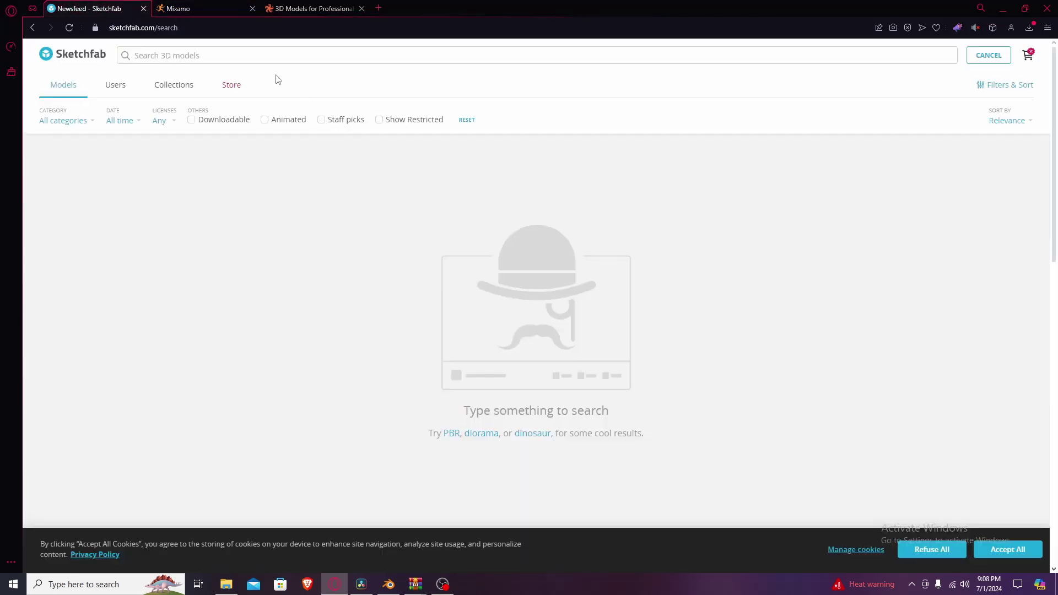
- Search Sketchfab for 'spider' and skim the first Spider-Man results
text(spider-man)
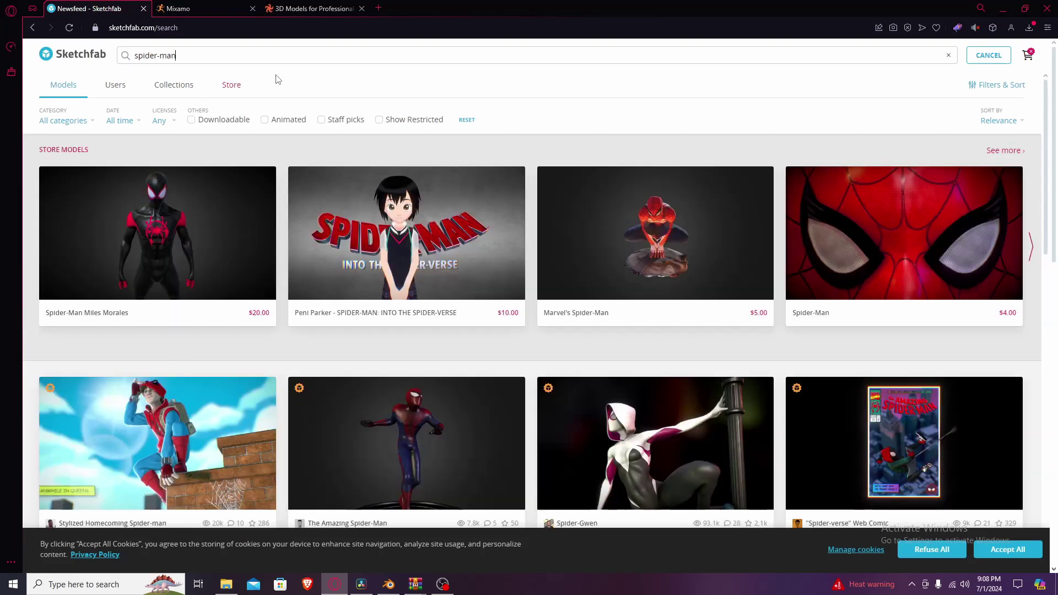
scroll(469, 196, down, 3)
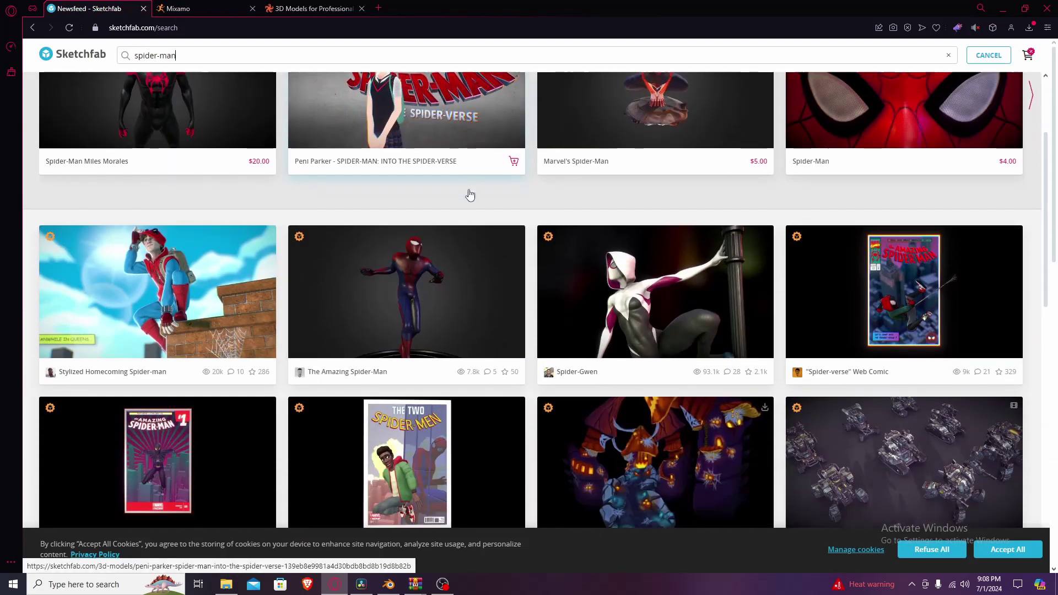
scroll(470, 195, down, 5)
scroll(469, 194, up, 8)
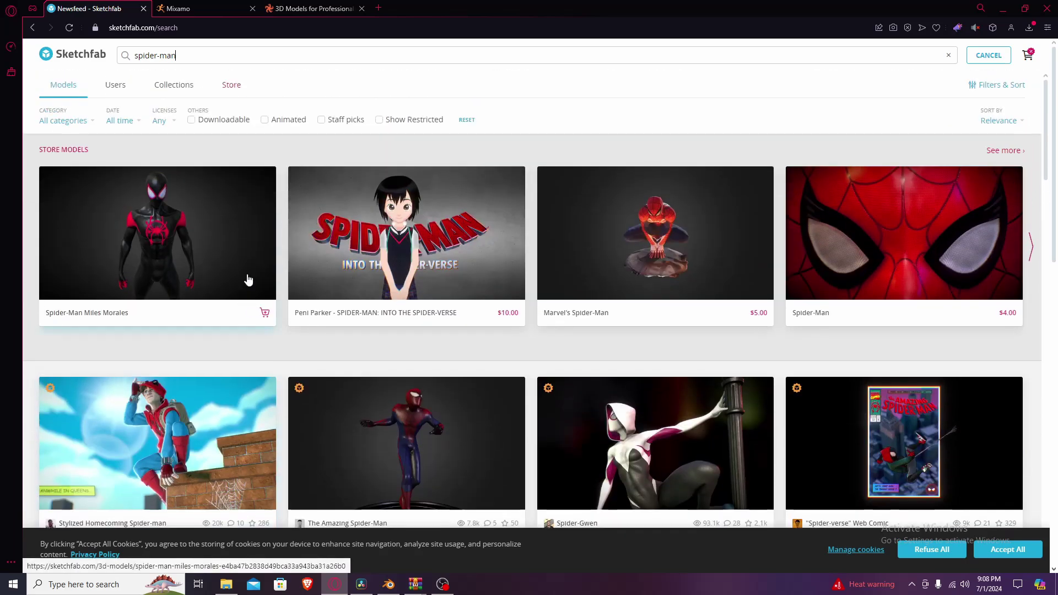
scroll(248, 279, down, 4)
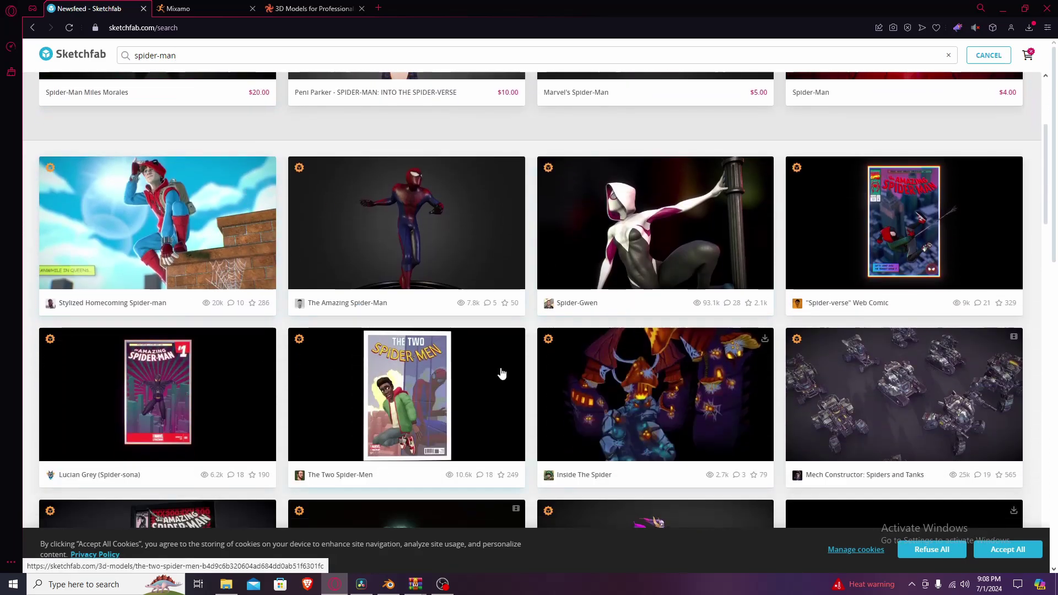
scroll(501, 373, down, 3)
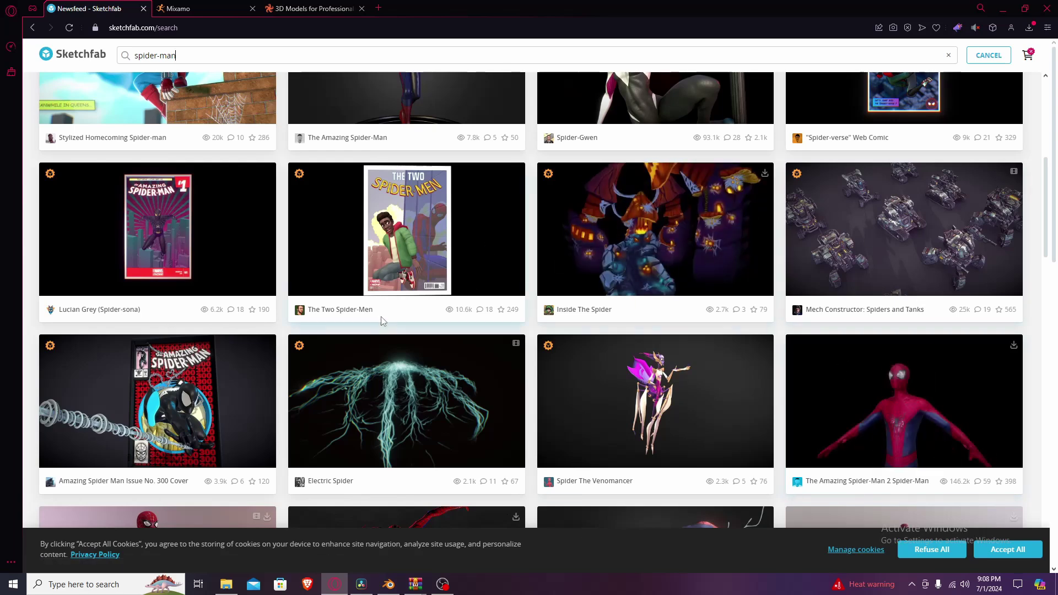
- Scroll further down the results, then back up to The Amazing Spider-Man 2 model
scroll(540, 374, down, 1)
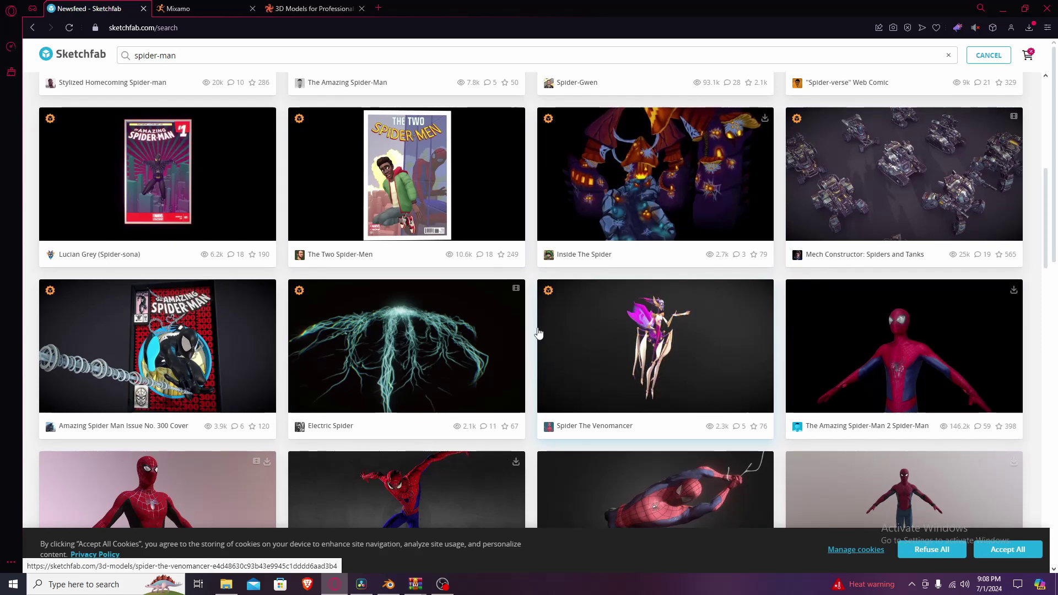
scroll(539, 333, down, 2)
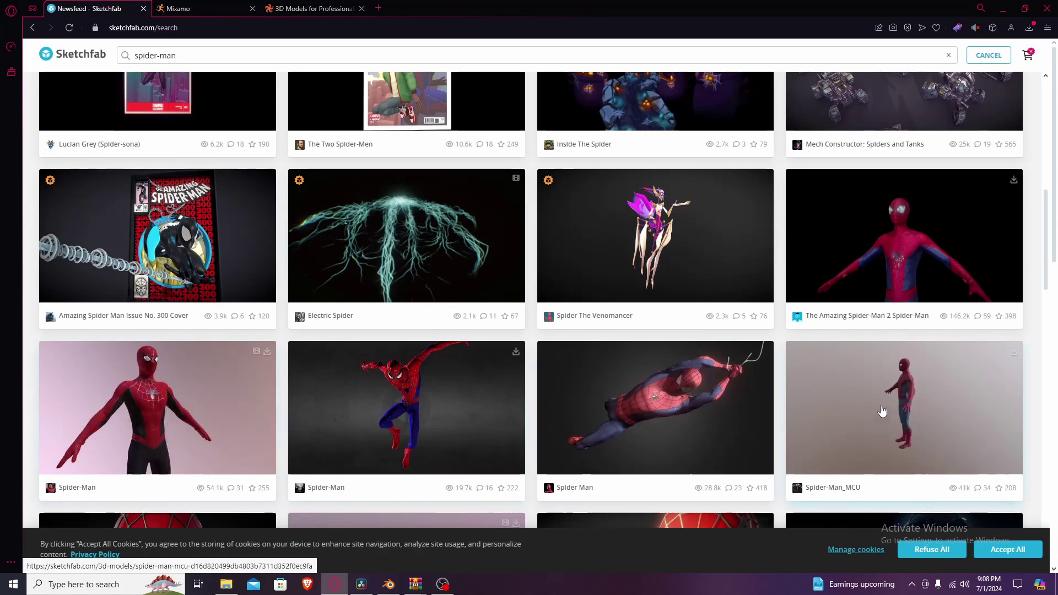
scroll(880, 417, down, 1)
scroll(221, 374, down, 2)
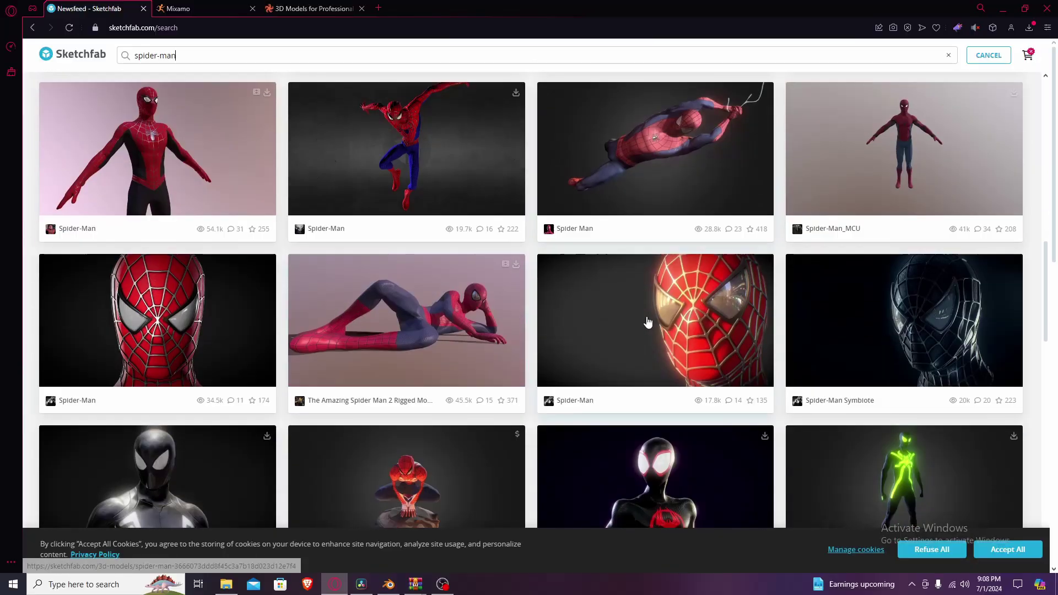
scroll(620, 472, down, 2)
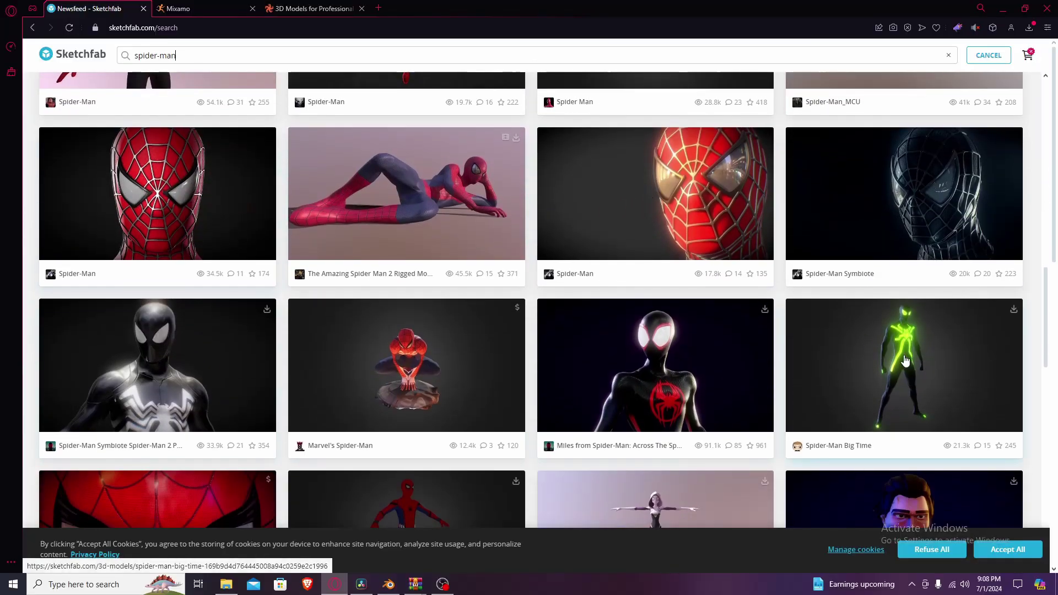
scroll(821, 390, down, 3)
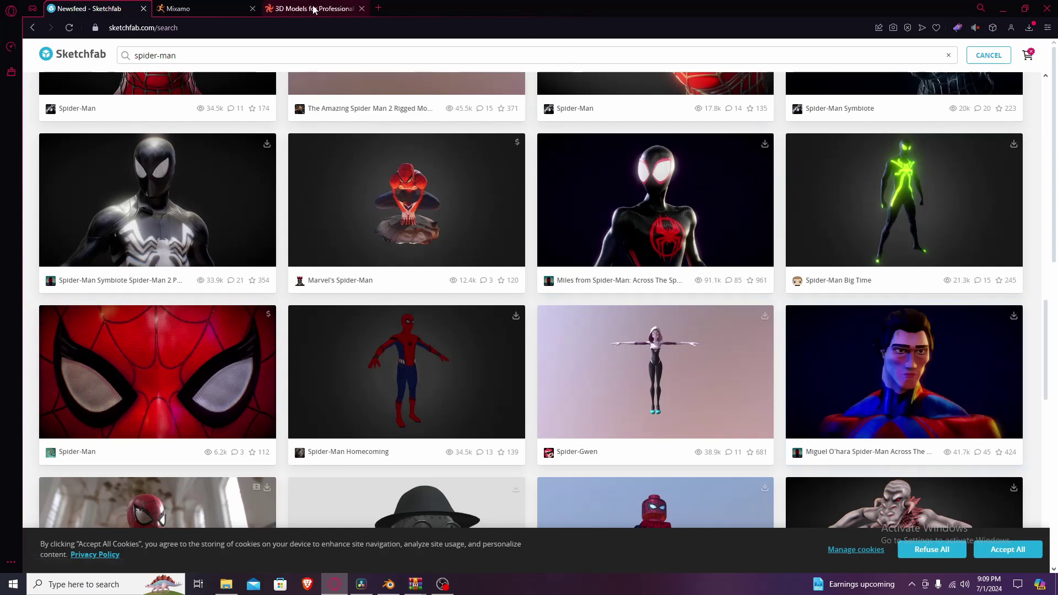
scroll(629, 327, up, 6)
scroll(628, 327, up, 6)
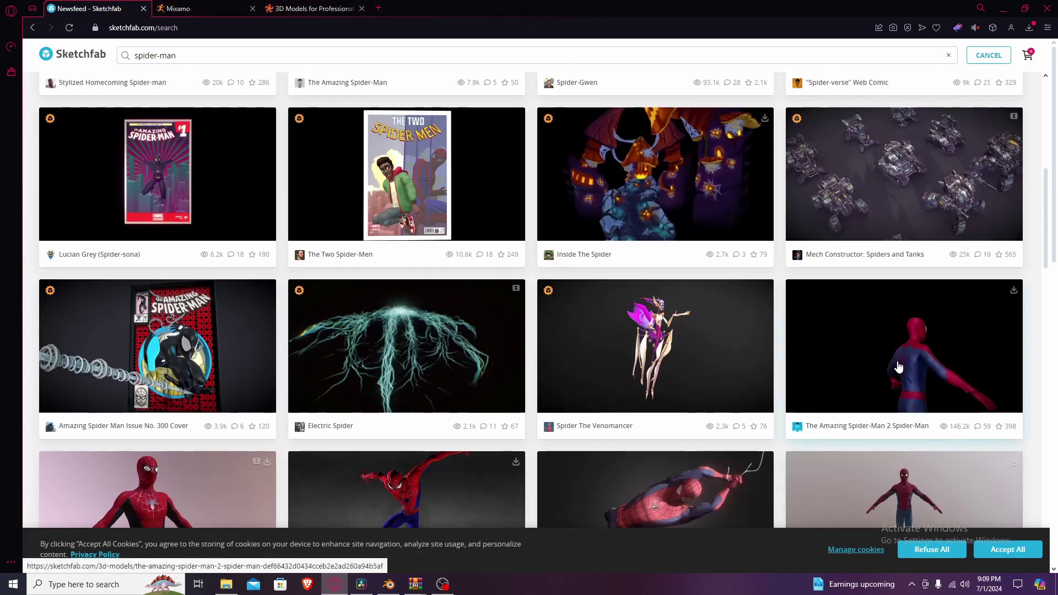
- Open The Amazing Spider-Man 2 model page and show its free fbx, USDZ, glTF and GLB downloads
click(896, 365)
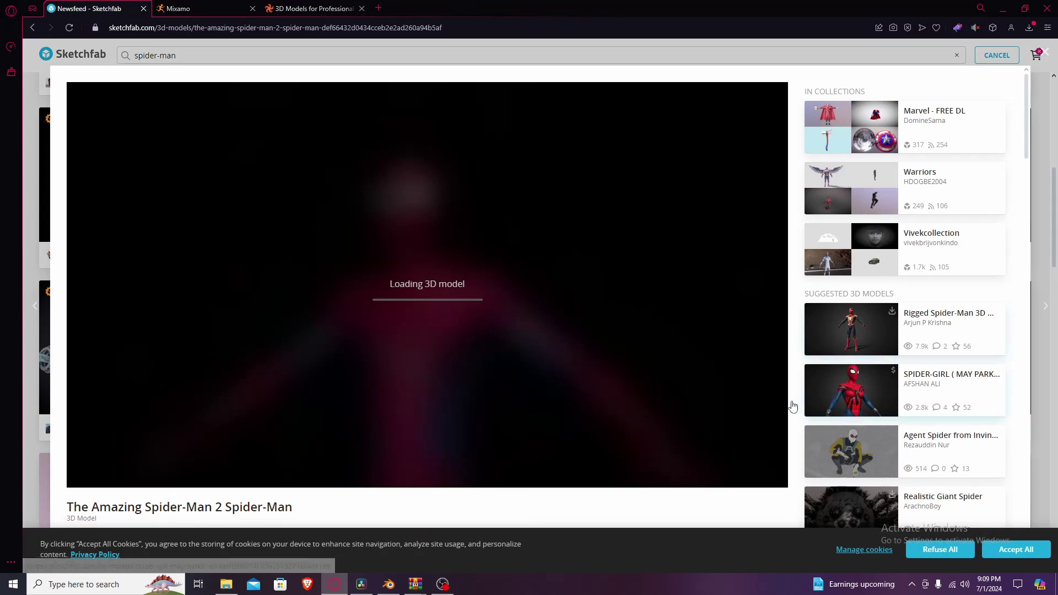
scroll(794, 405, down, 1)
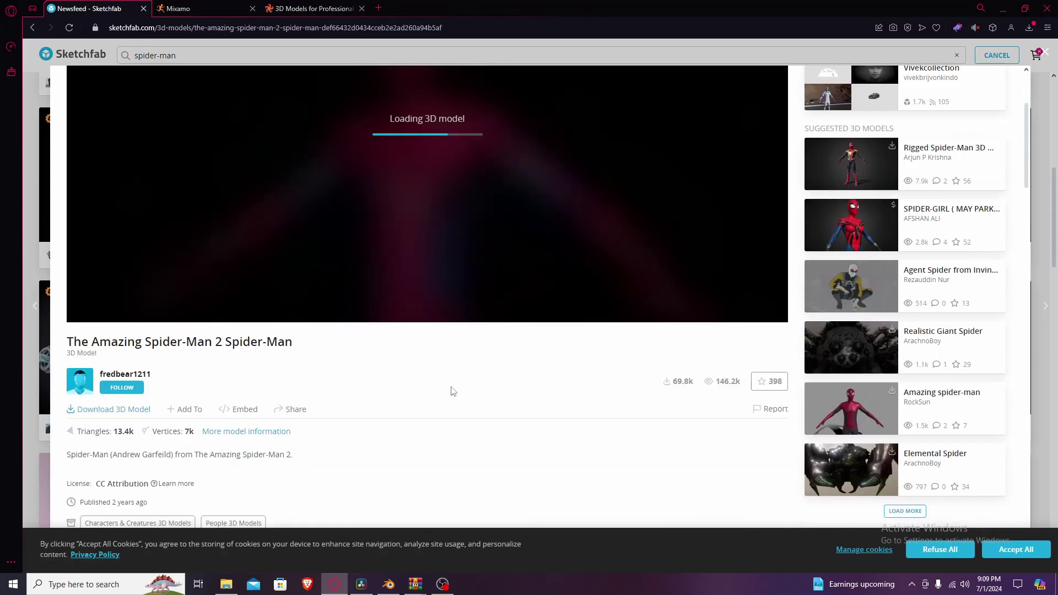
click(104, 410)
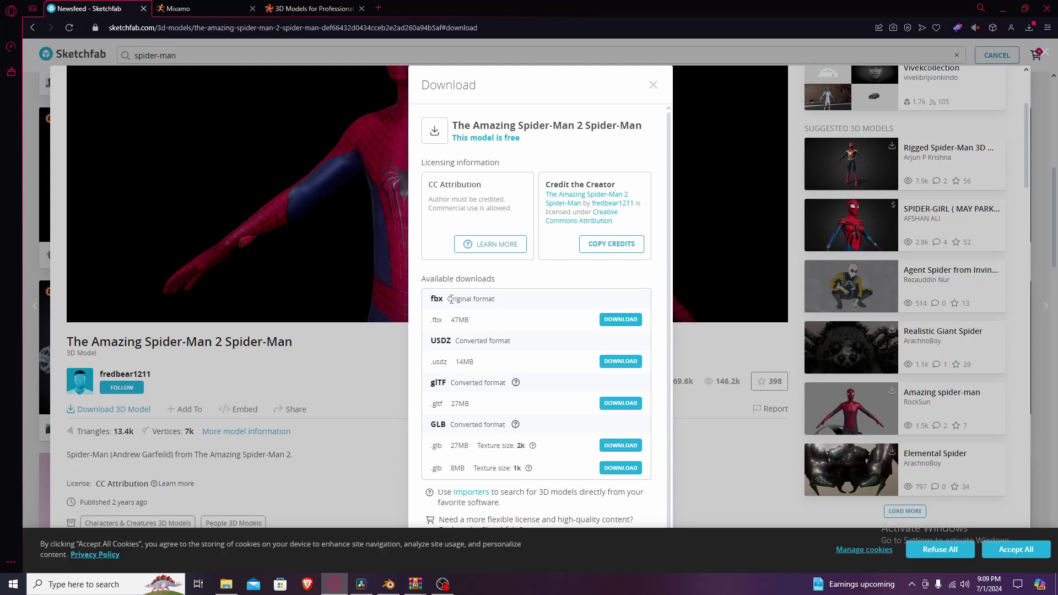
drag(430, 301, 435, 300)
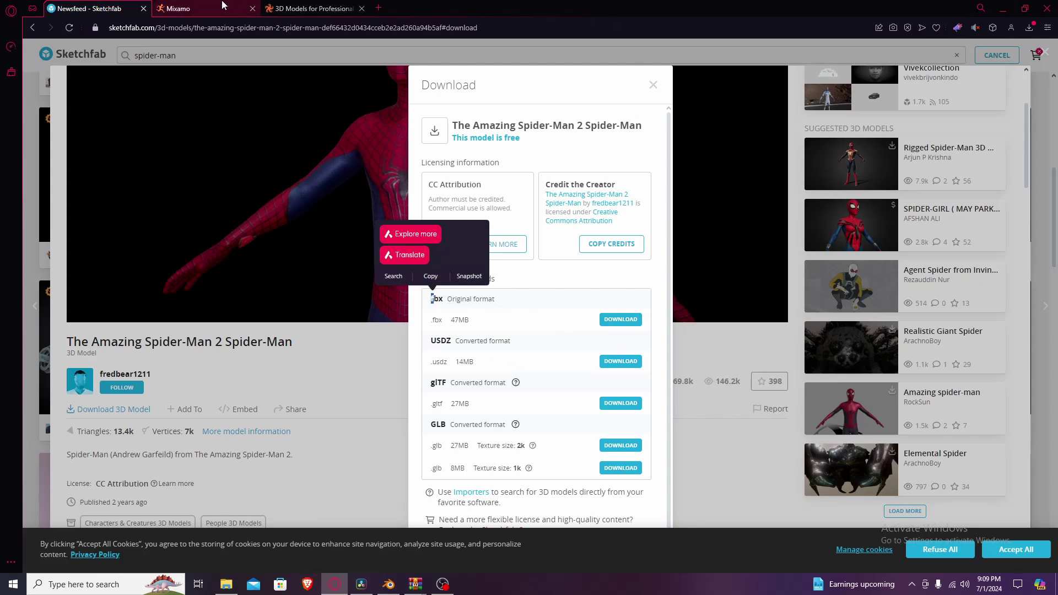
- In Mixamo, swap the preview character to Erika Archer and orbit to view her front
click(190, 10)
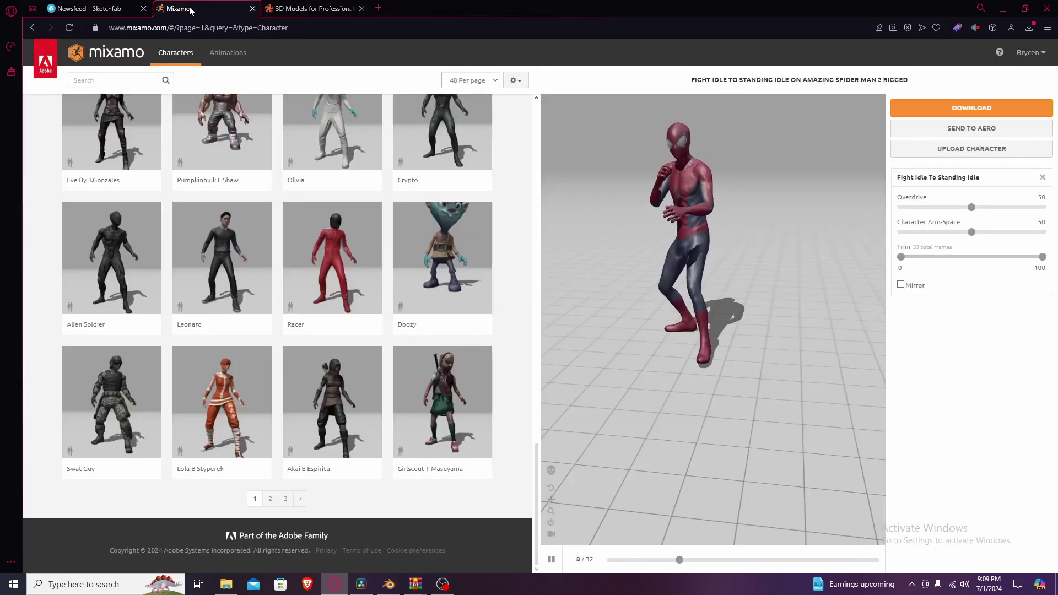
scroll(265, 166, down, 10)
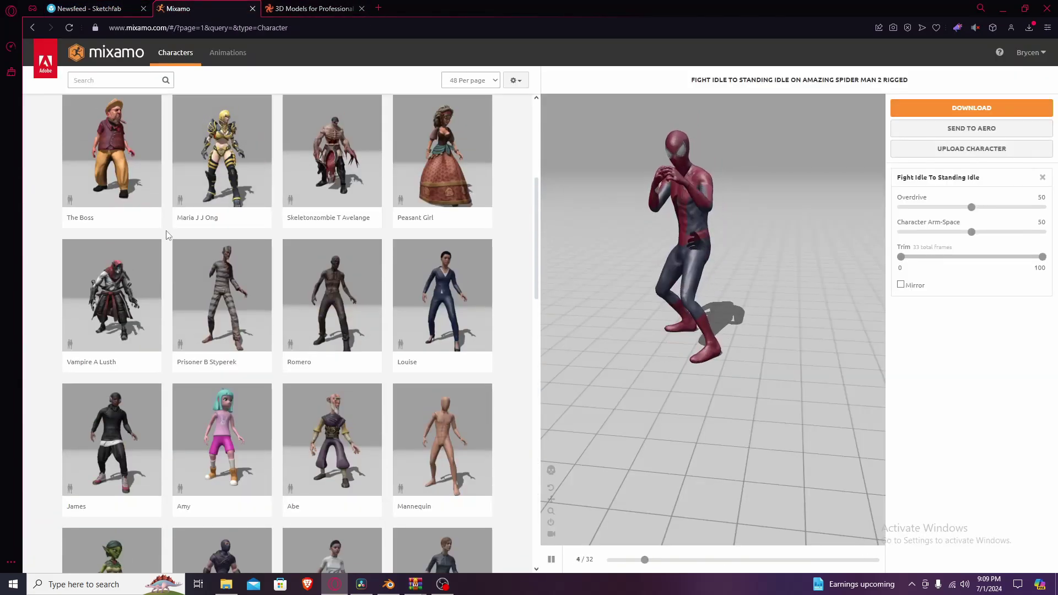
scroll(163, 237, up, 5)
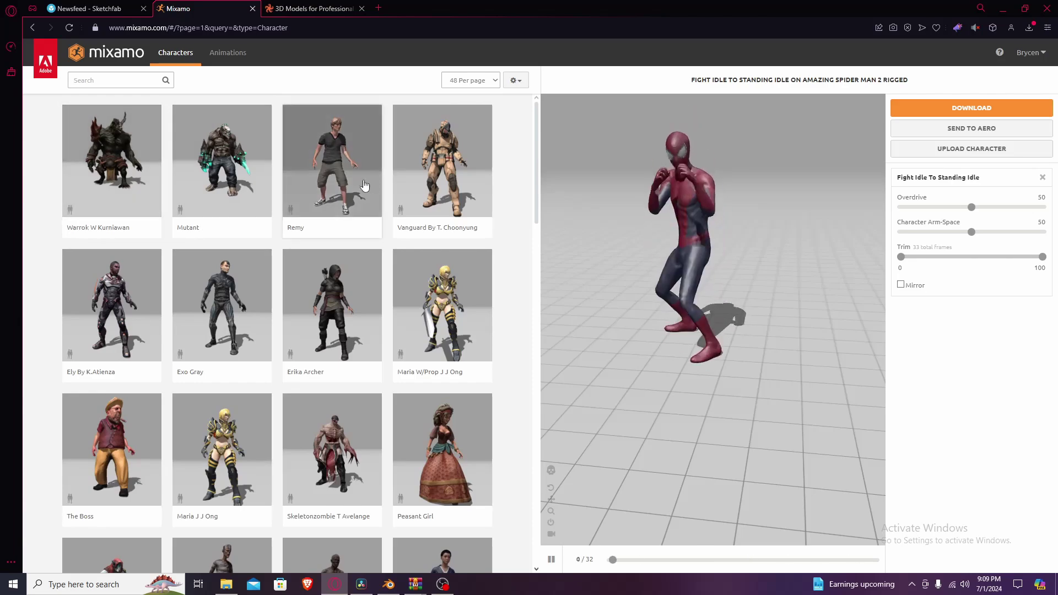
scroll(309, 201, down, 10)
scroll(309, 211, up, 10)
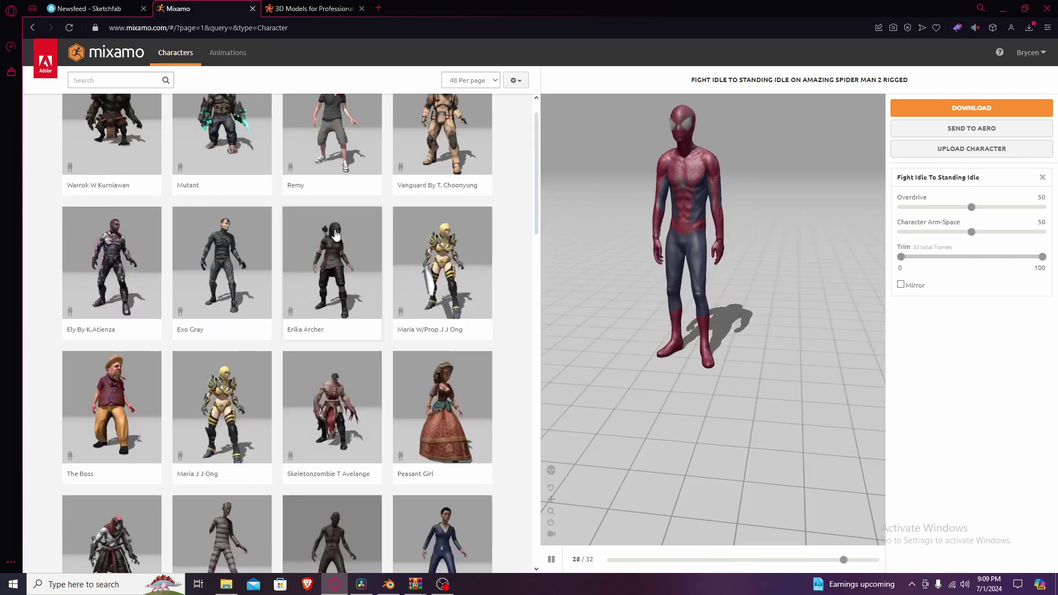
click(334, 300)
click(728, 202)
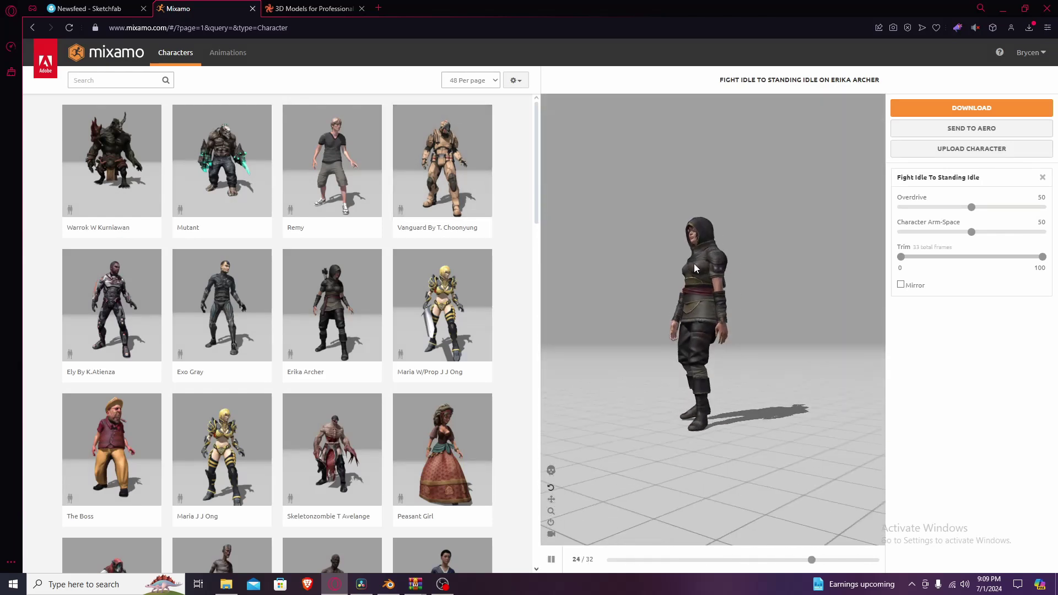
drag(693, 264, 703, 294)
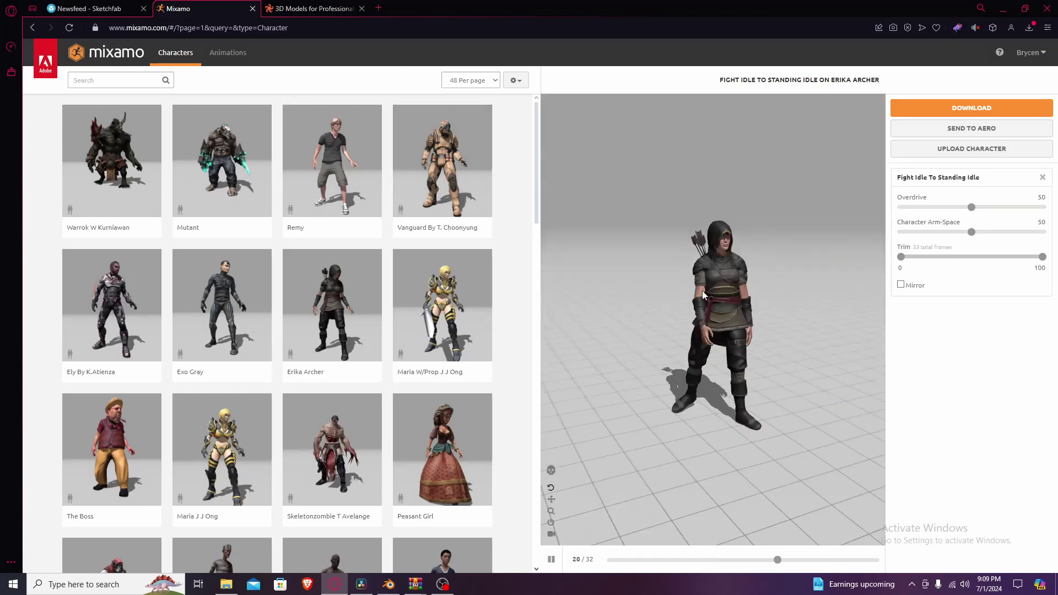
- Upload 'Amazing Spider Man 2 Rigged.fbx' and accept its auto-rig as the active character
click(960, 148)
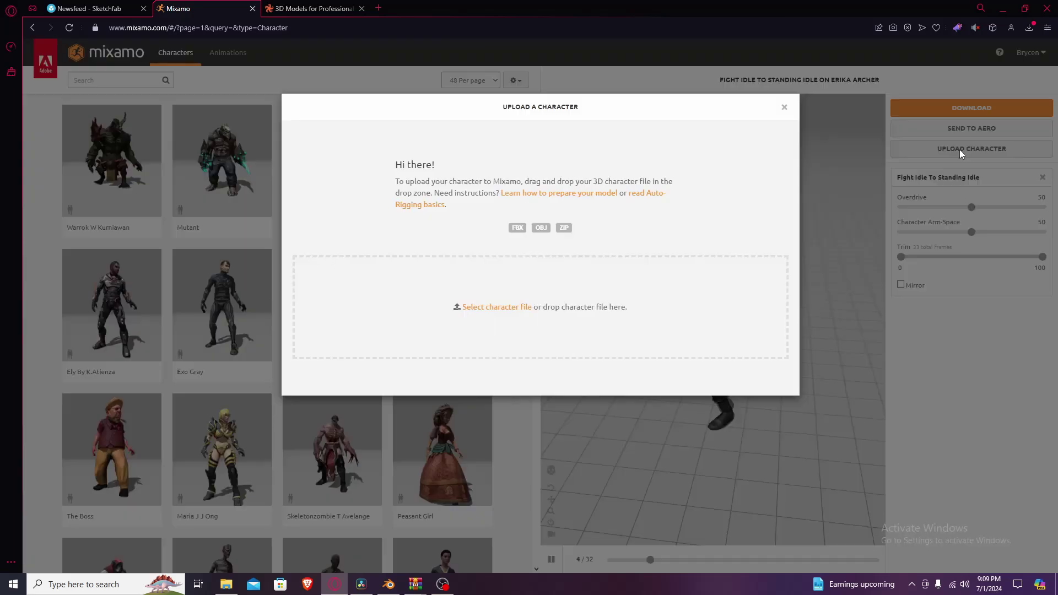
click(514, 314)
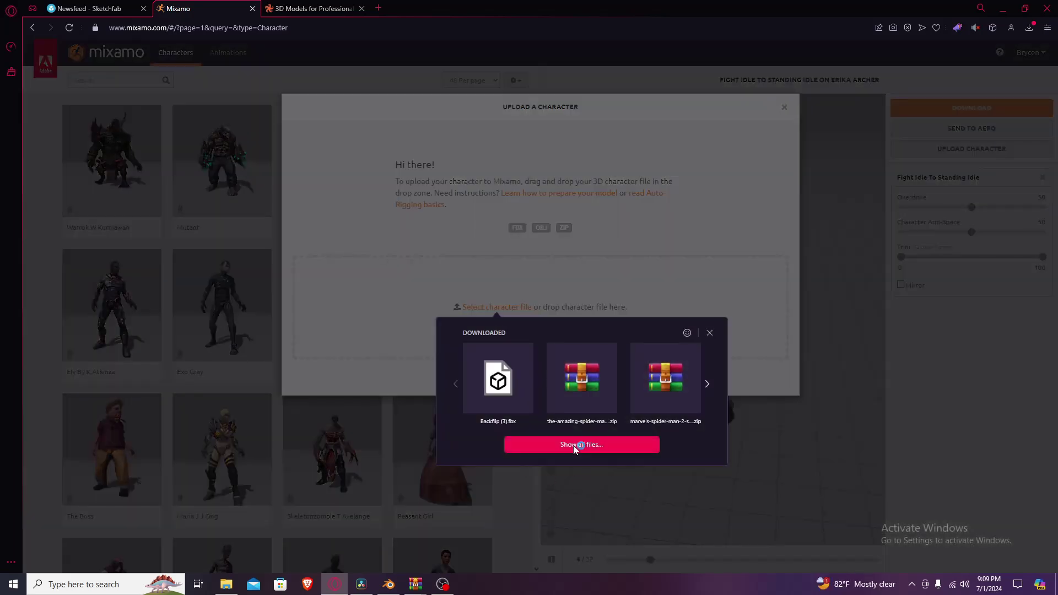
click(573, 445)
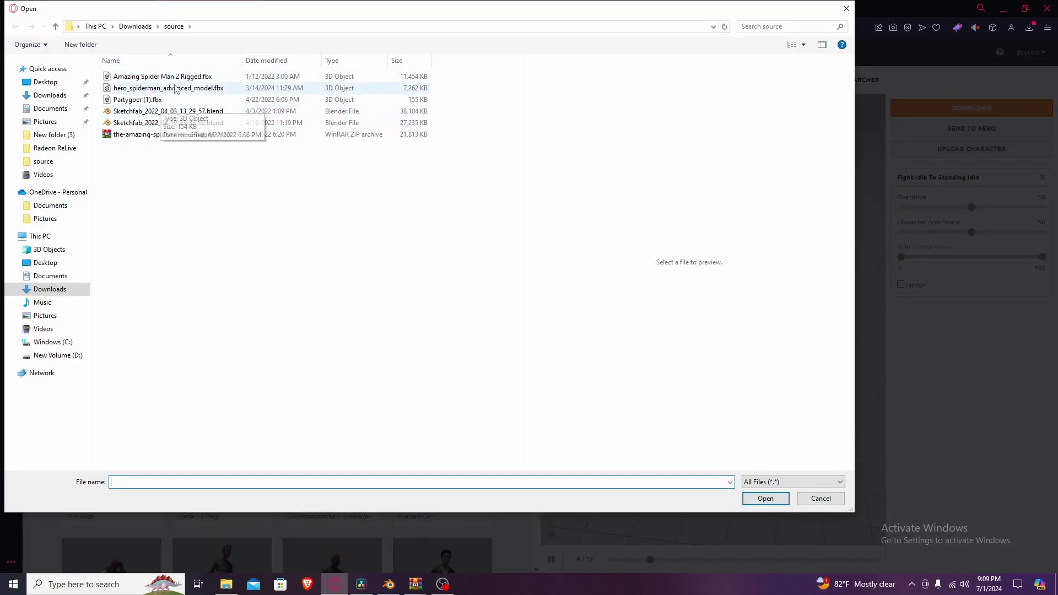
click(166, 80)
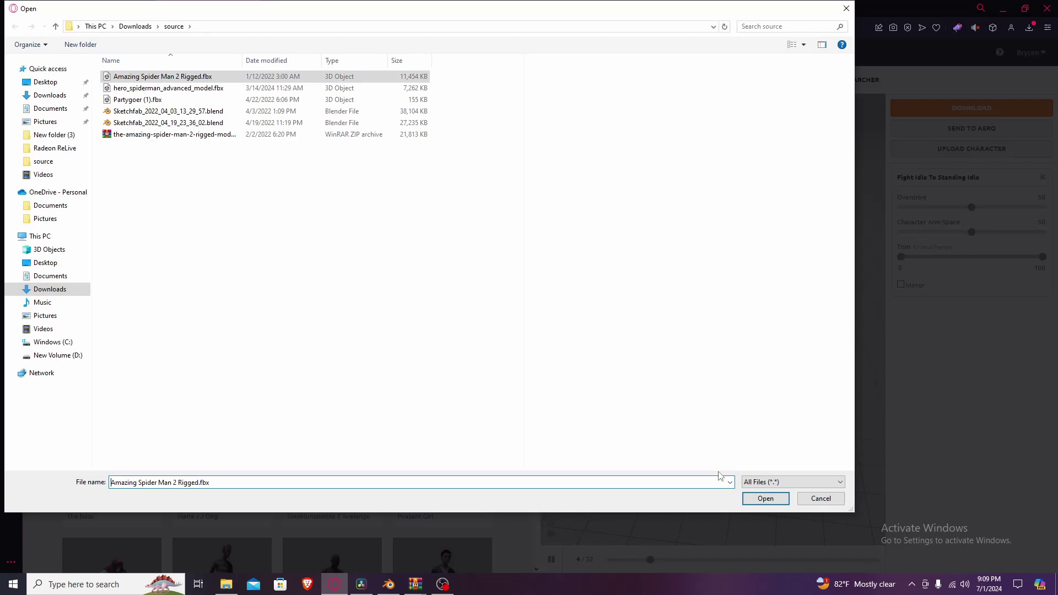
click(766, 498)
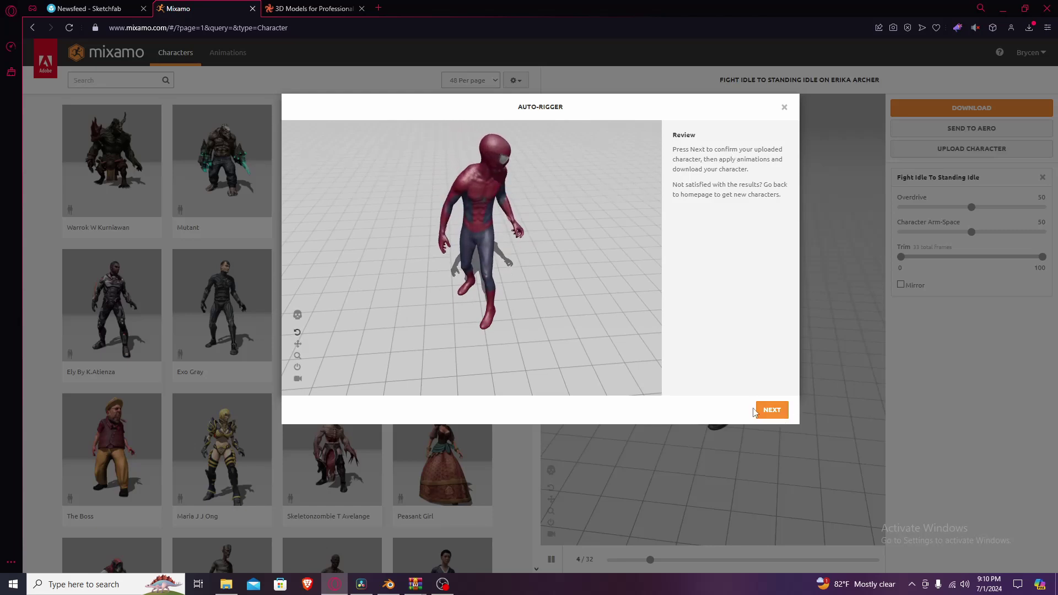
click(771, 413)
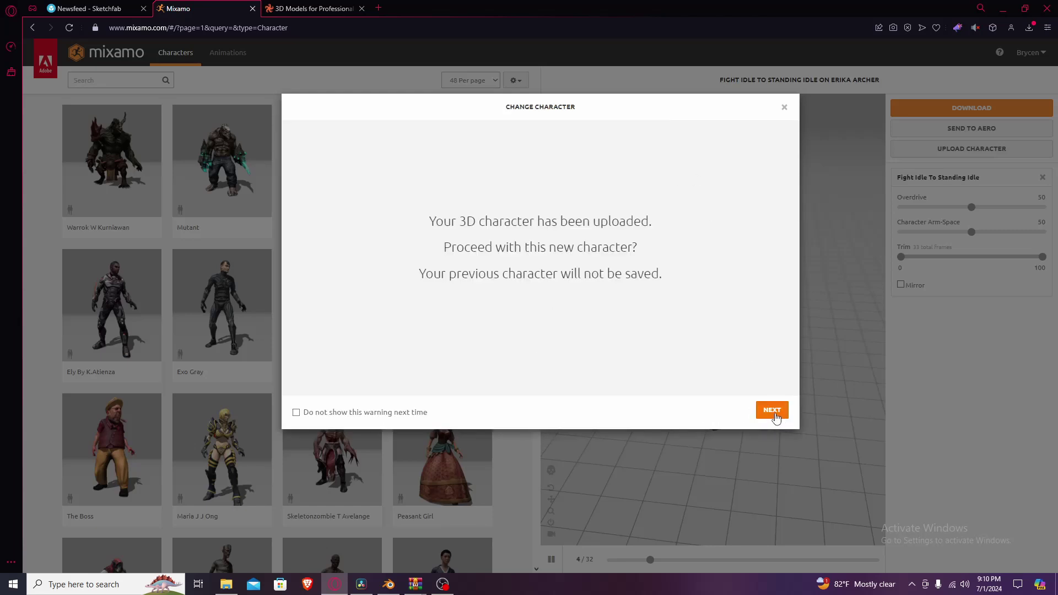
click(773, 412)
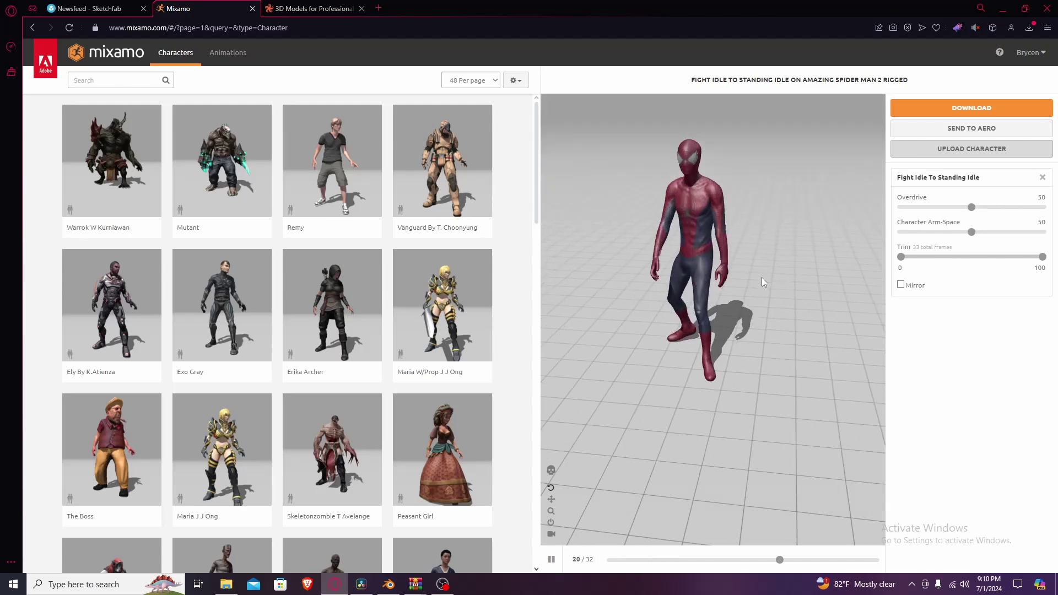
- Search animations for 'backflip', apply Backflip to Spider-Man, and open its download settings
drag(761, 276, 667, 336)
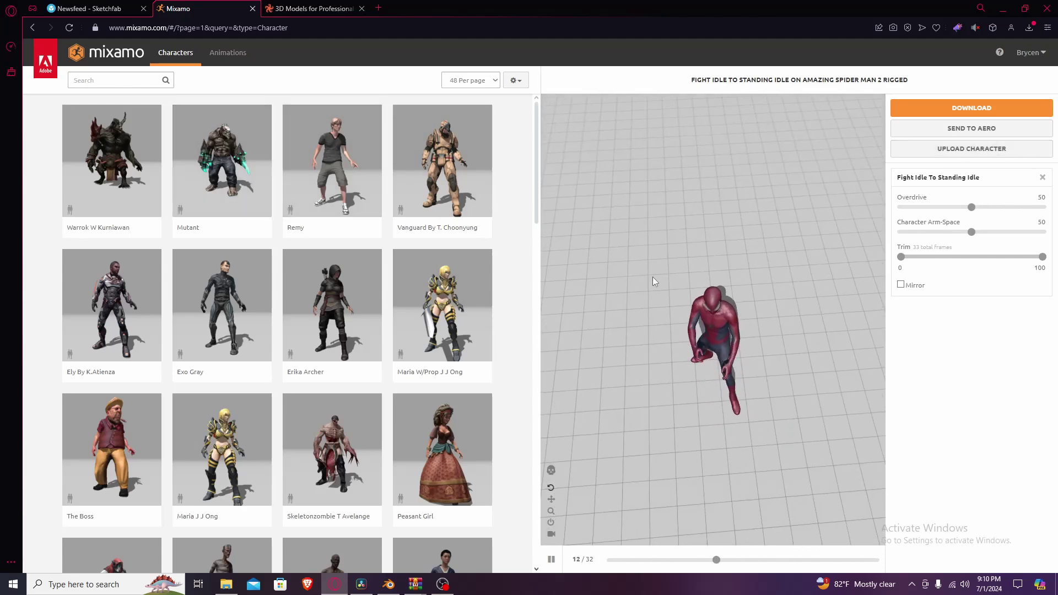
click(238, 65)
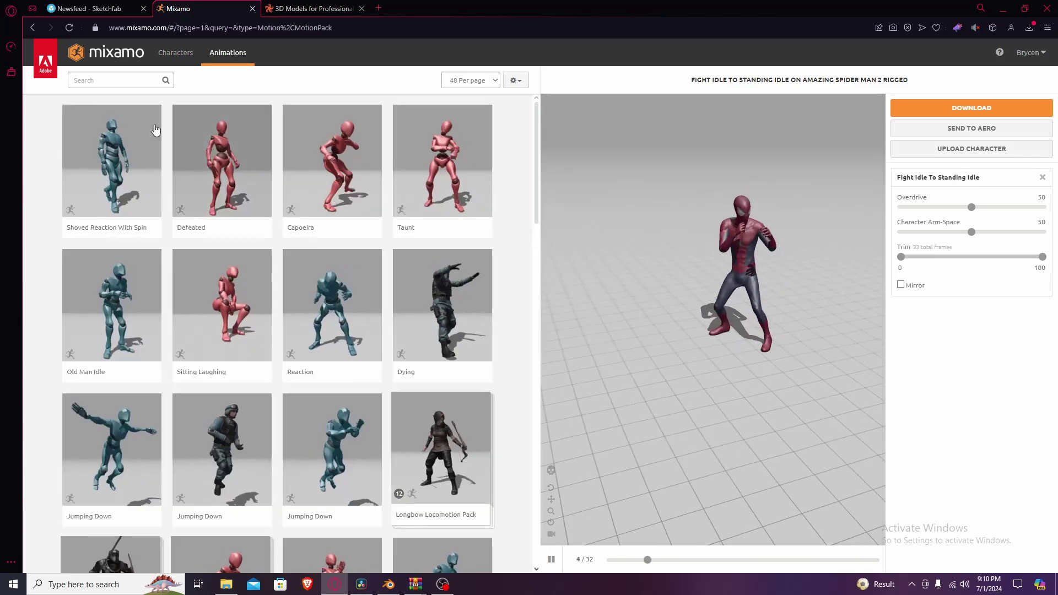
click(105, 81)
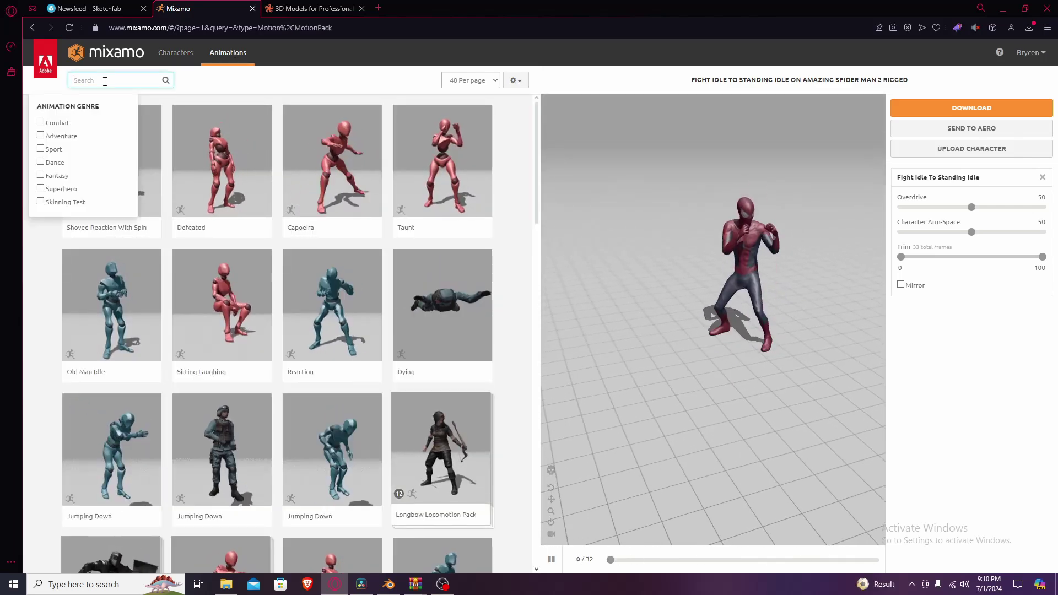
text(backflip)
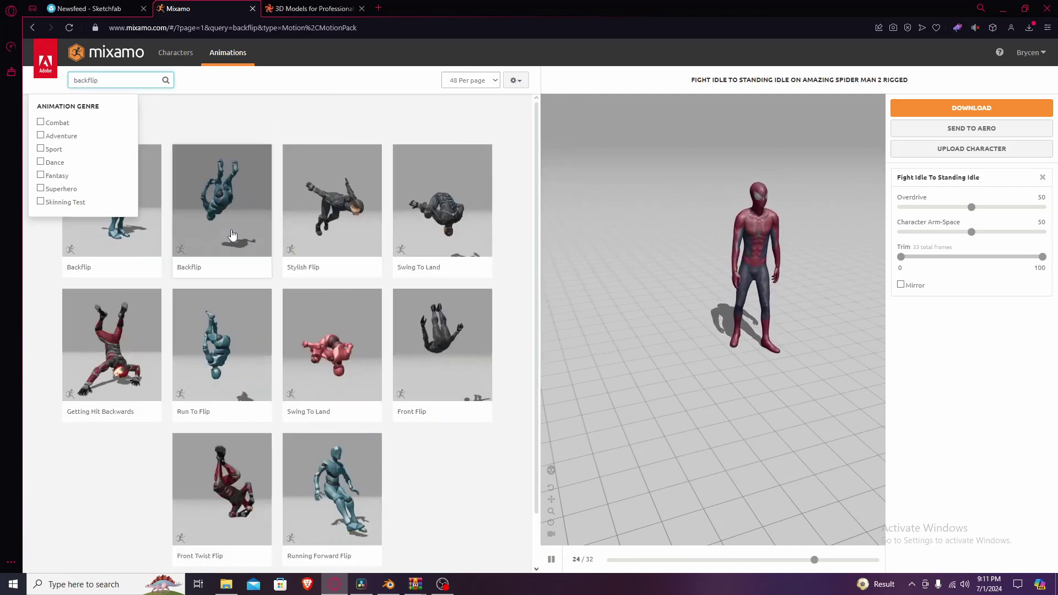
click(222, 204)
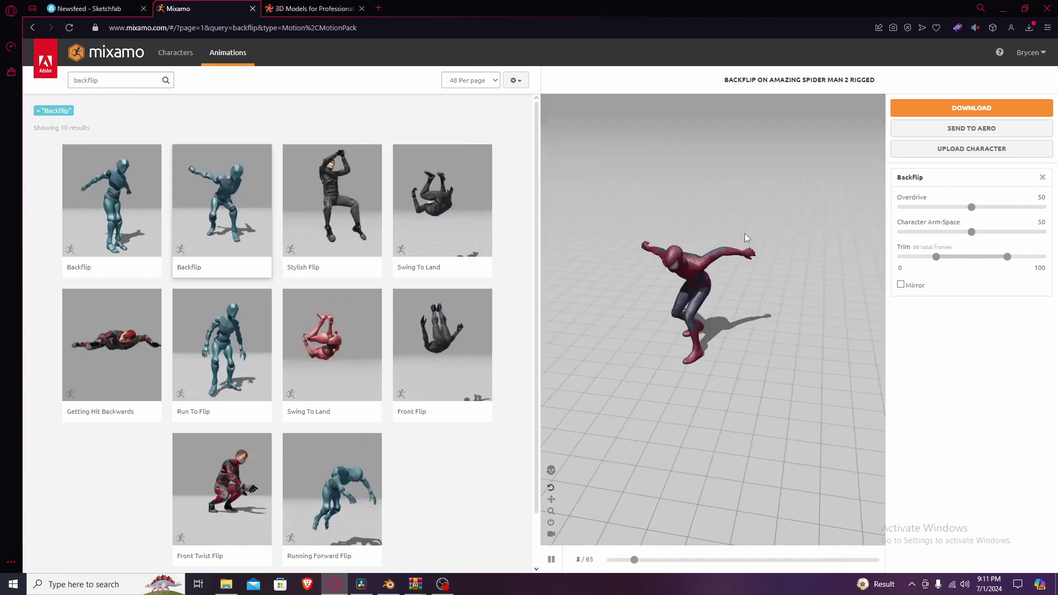
click(947, 110)
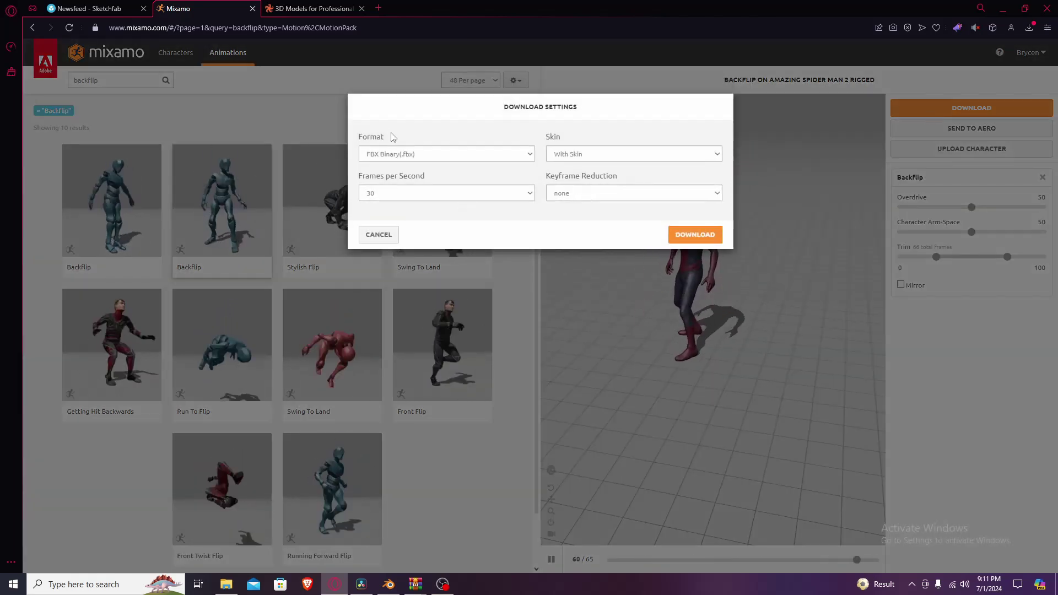
- Choose FBX Binary, With Skin, 30 fps with no keyframe reduction, then close the dialog
click(394, 154)
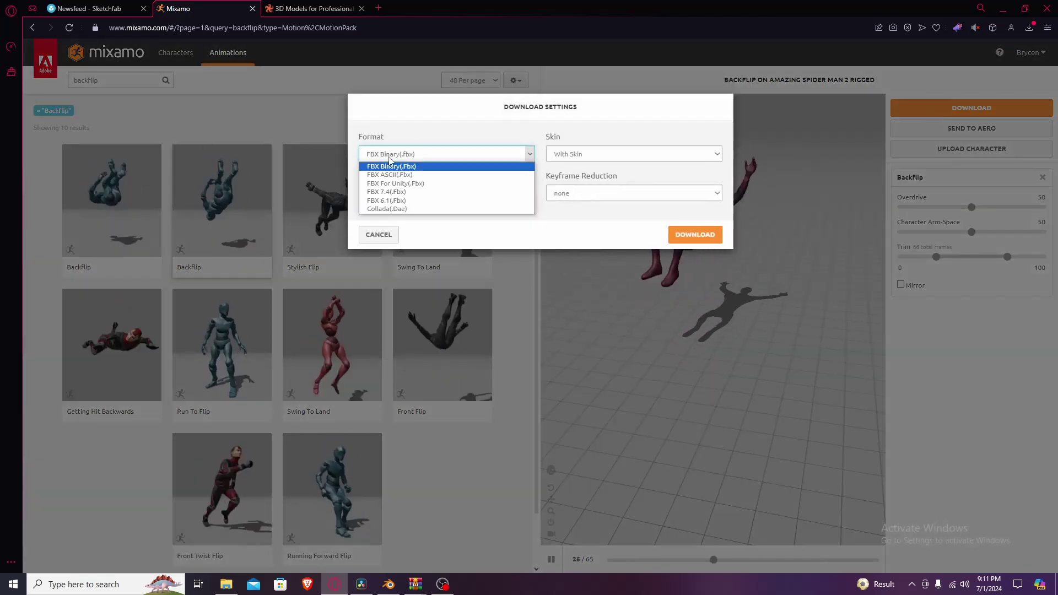
click(432, 166)
click(632, 156)
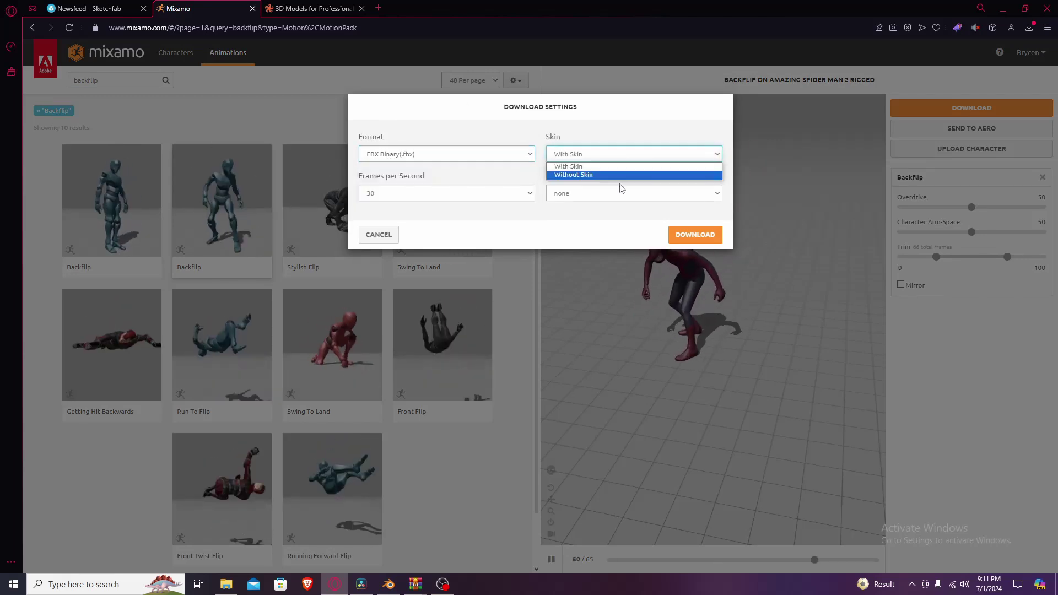
click(595, 163)
click(579, 194)
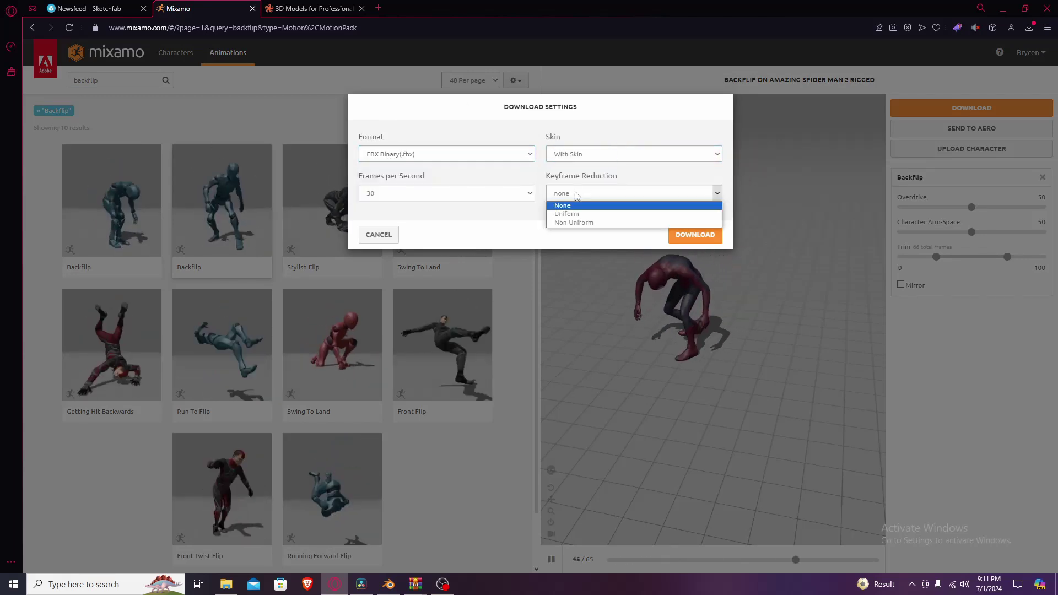
click(438, 197)
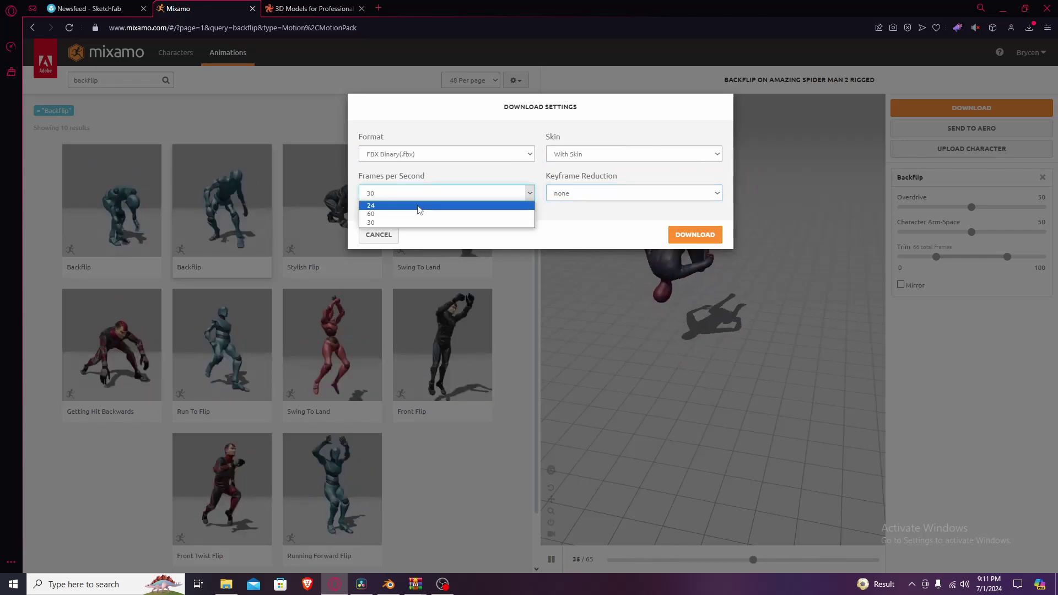
click(381, 214)
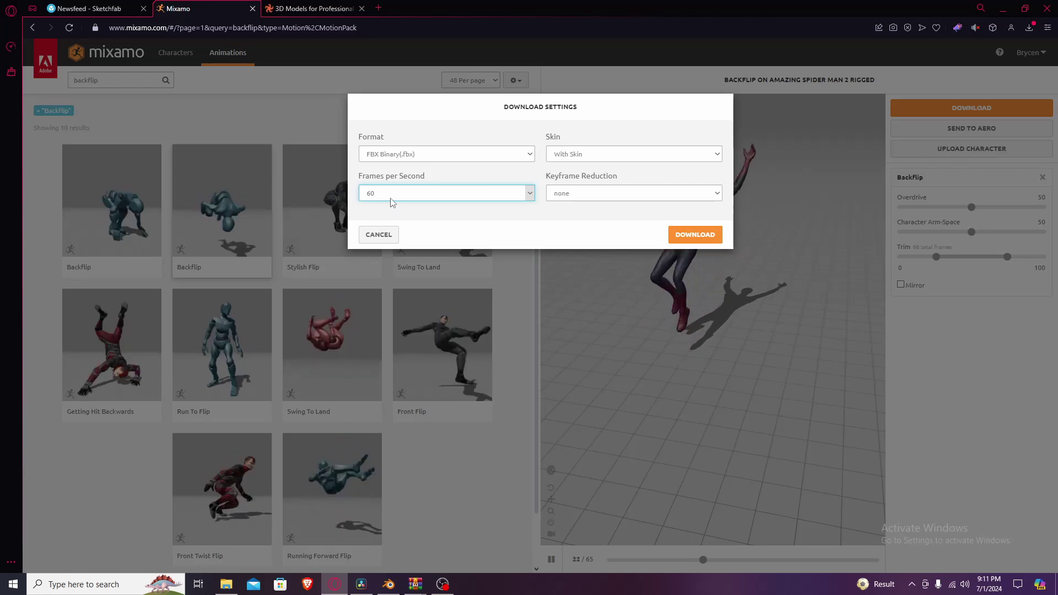
click(391, 202)
click(393, 222)
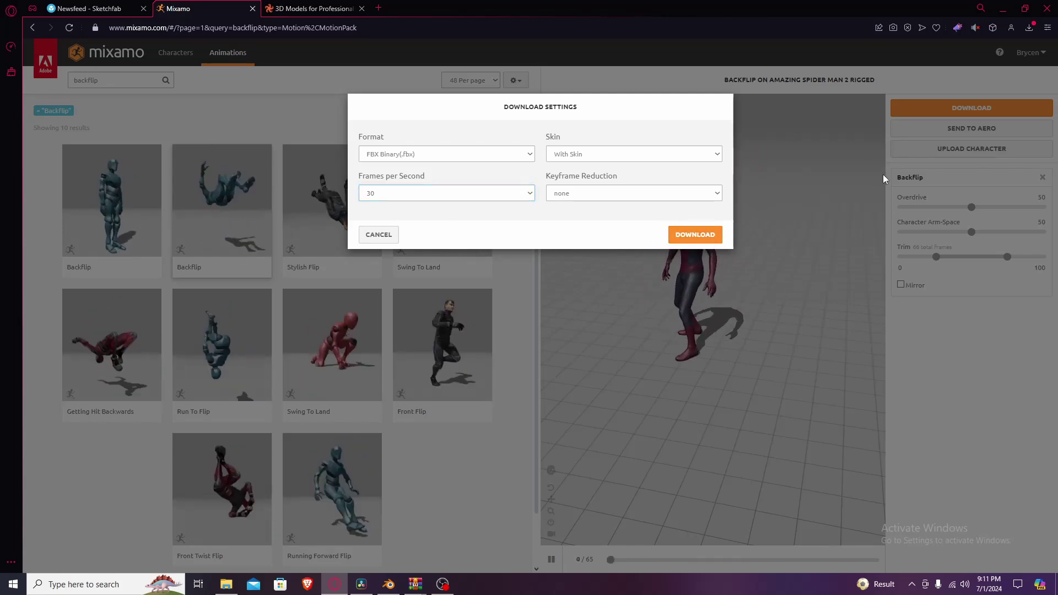
click(375, 234)
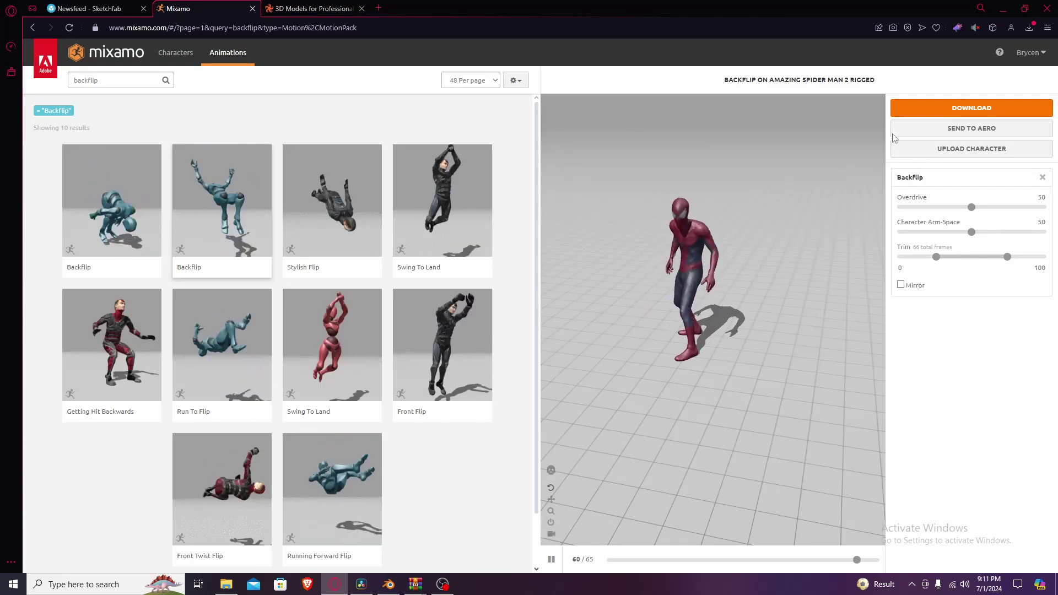
- Switch to Blender and delete the default cube
mouse_move(388, 586)
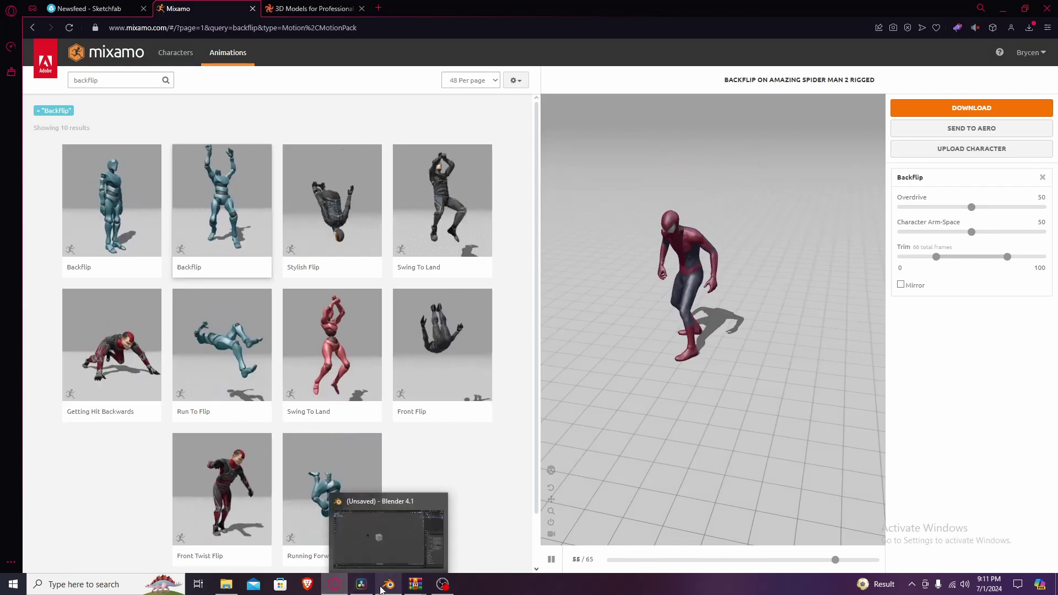
click(383, 553)
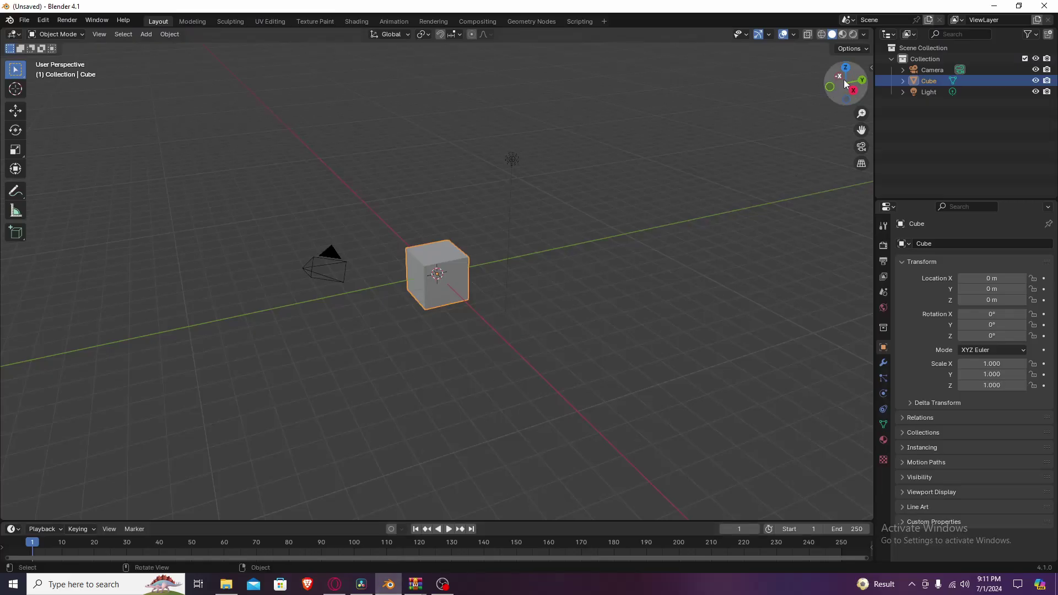
drag(844, 80, 405, 250)
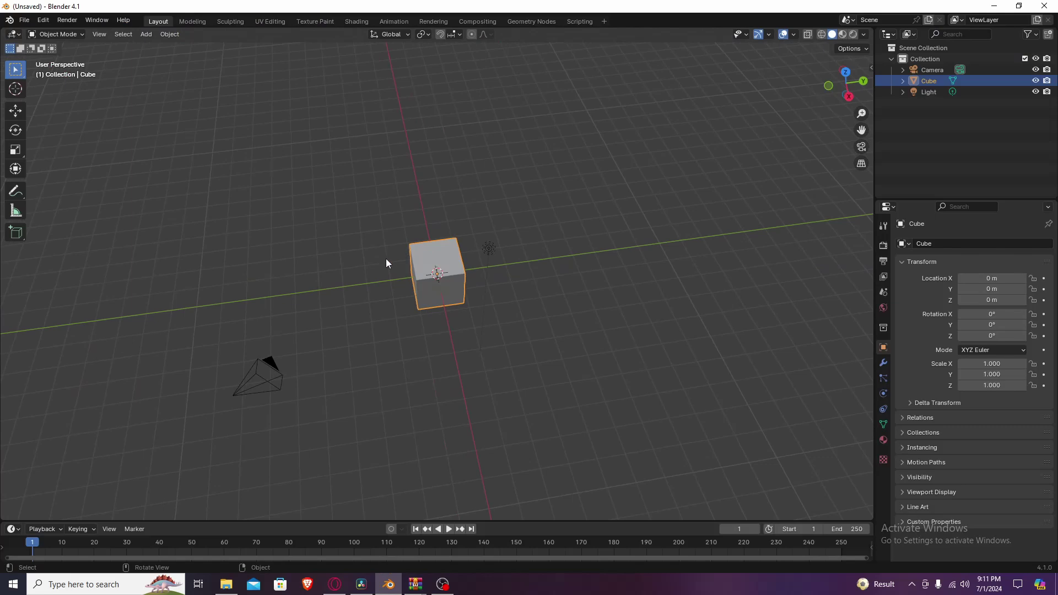
key(x)
click(386, 259)
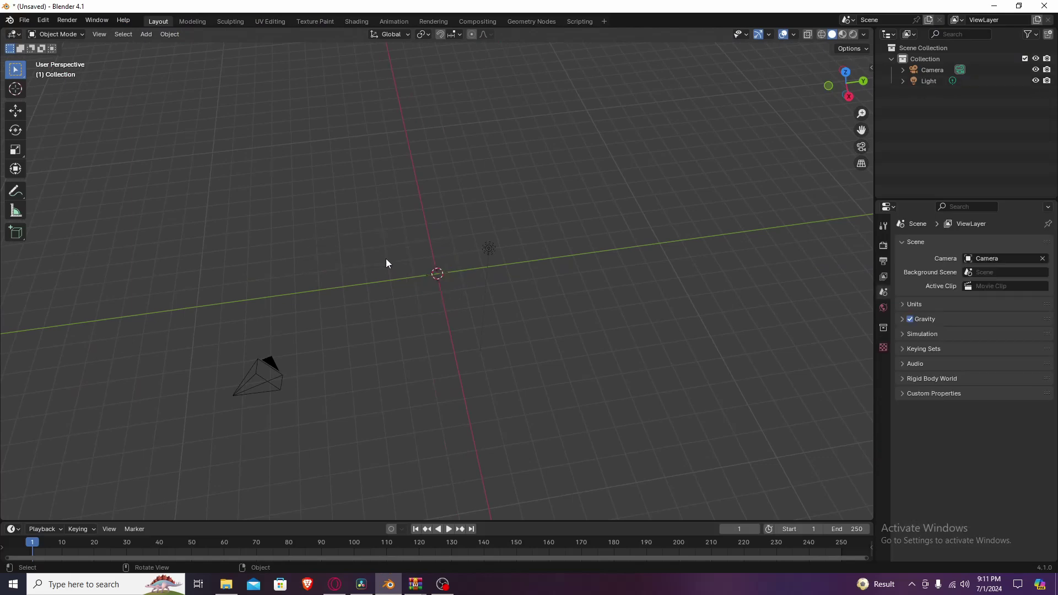
- Add a plane and scale it to 144.027 on all axes as the ground
drag(846, 83, 844, 77)
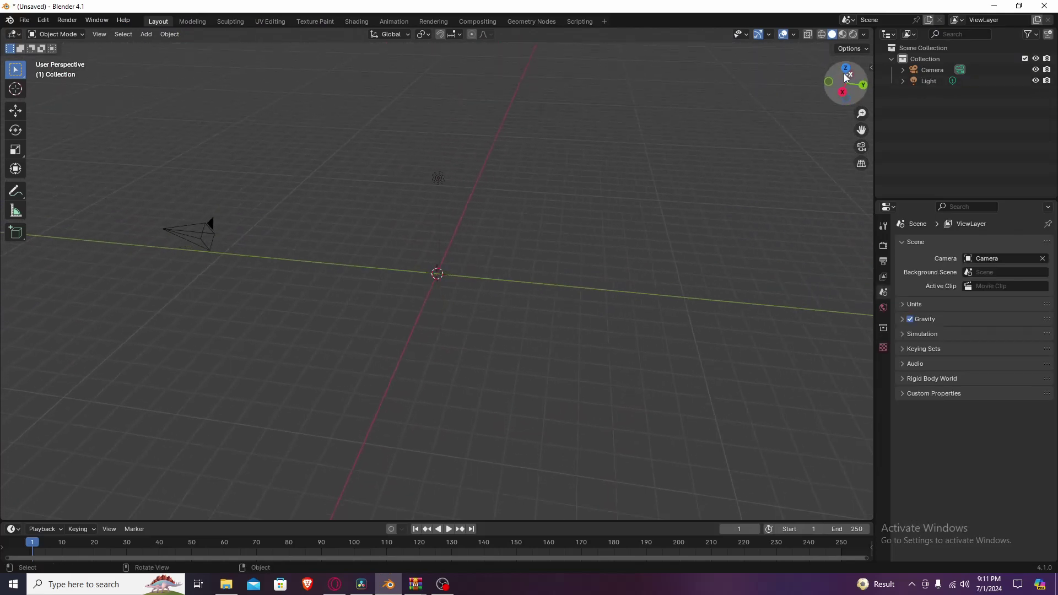
click(143, 34)
mouse_move(159, 48)
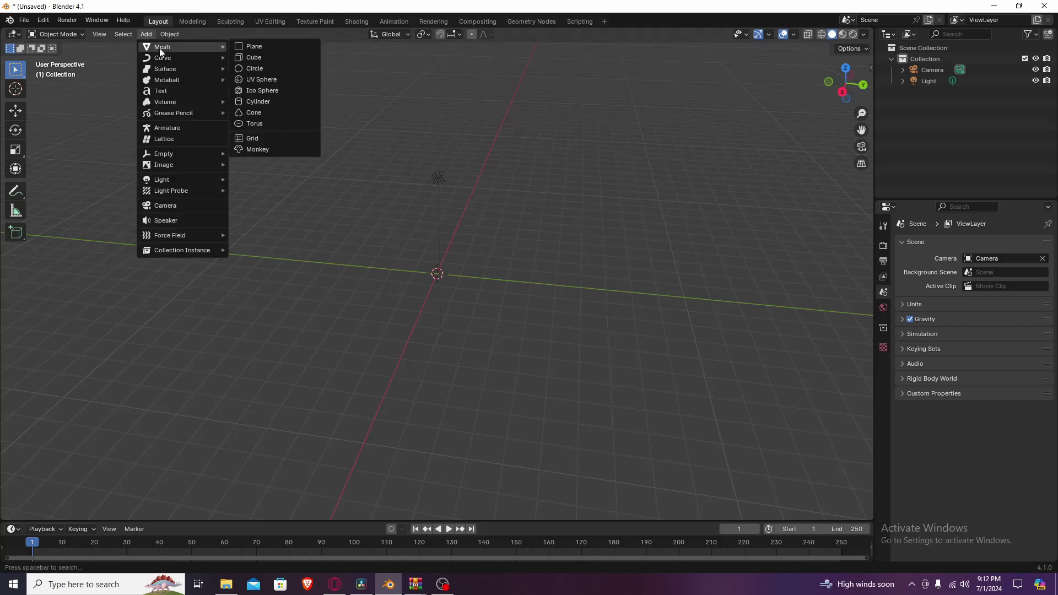
click(270, 47)
click(17, 149)
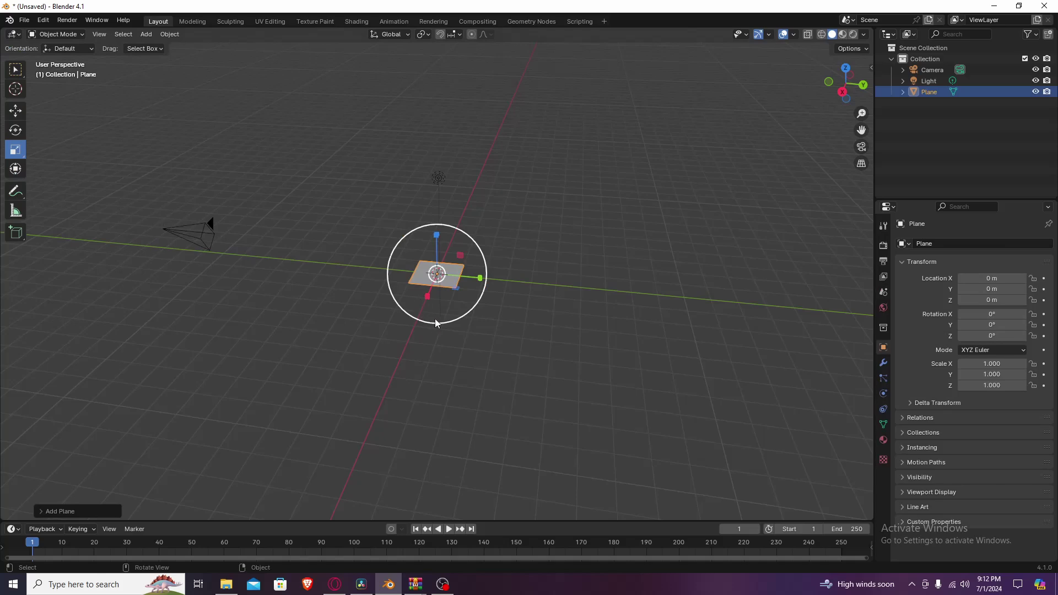
drag(435, 322, 126, 287)
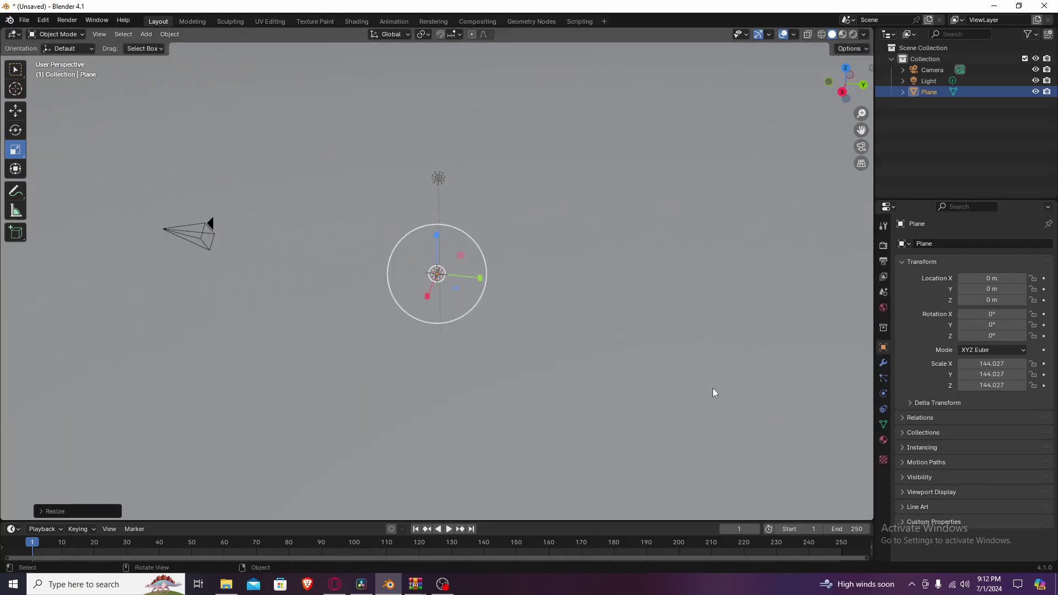
- Create a new material for the plane with a dark green base colour
click(884, 440)
click(989, 290)
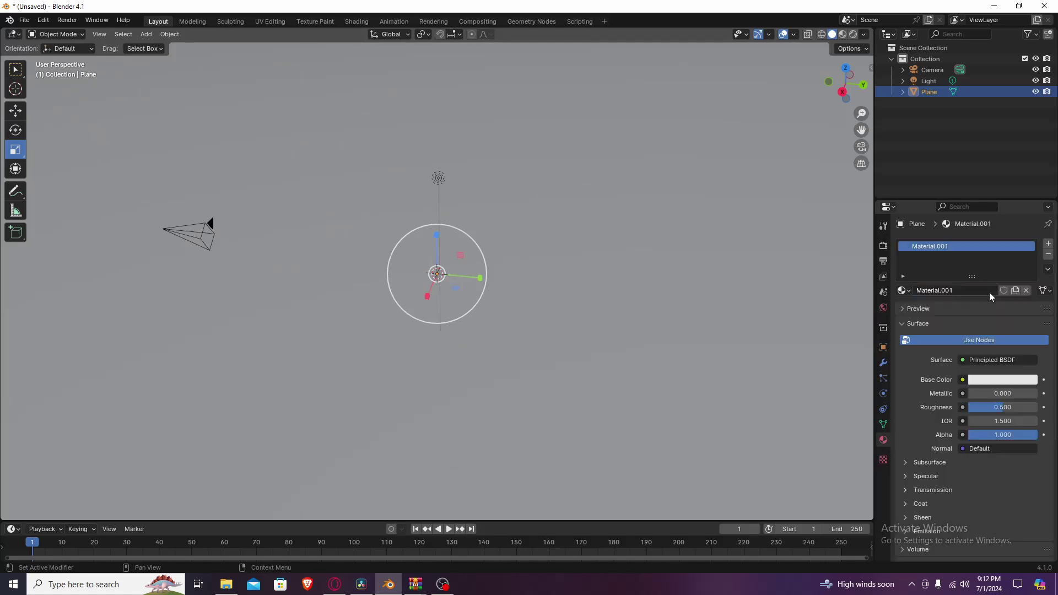
click(990, 379)
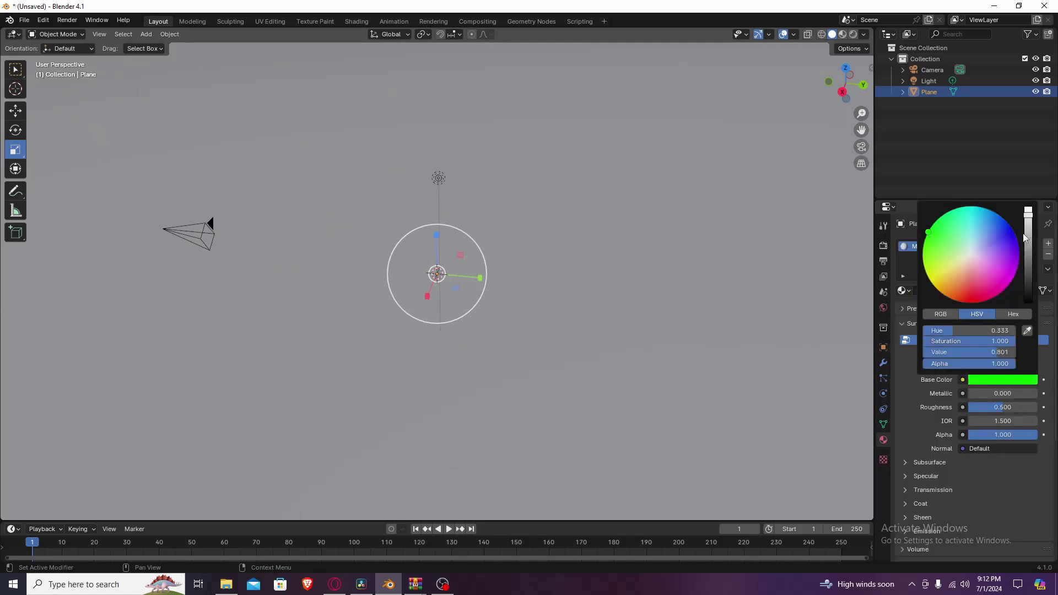
drag(1030, 220, 1028, 256)
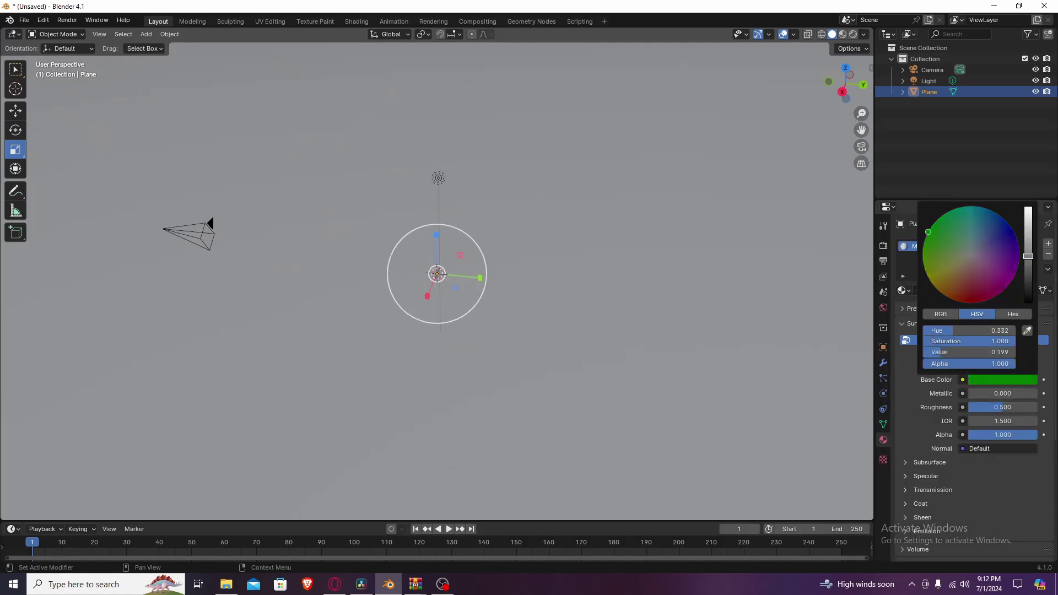
- Switch the viewport to Material Preview at a low angle and go to the Shading workspace
click(843, 35)
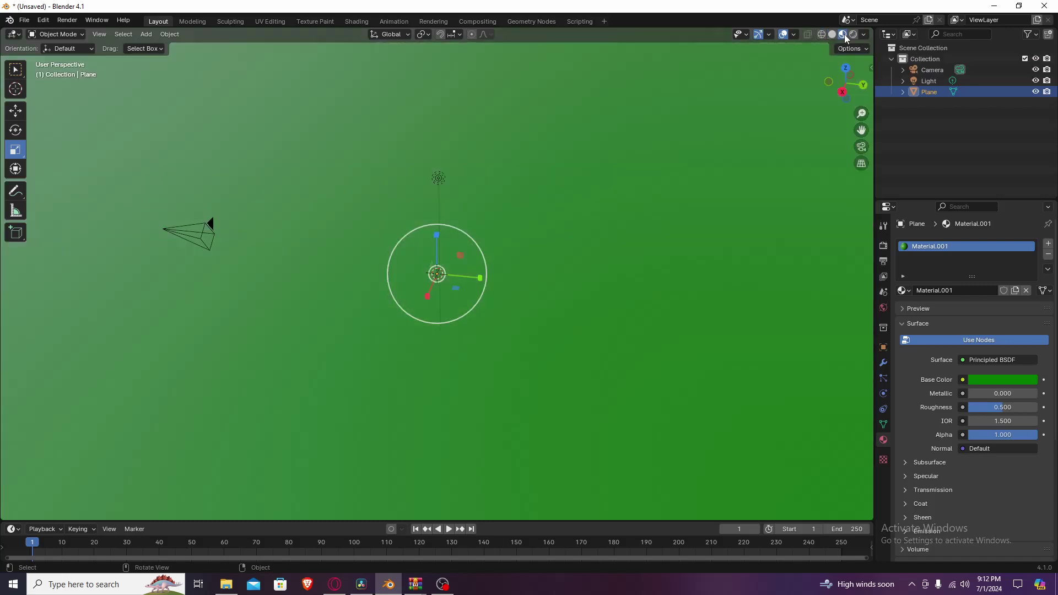
middle_drag(747, 199, 709, 210)
drag(846, 86, 664, 147)
click(356, 22)
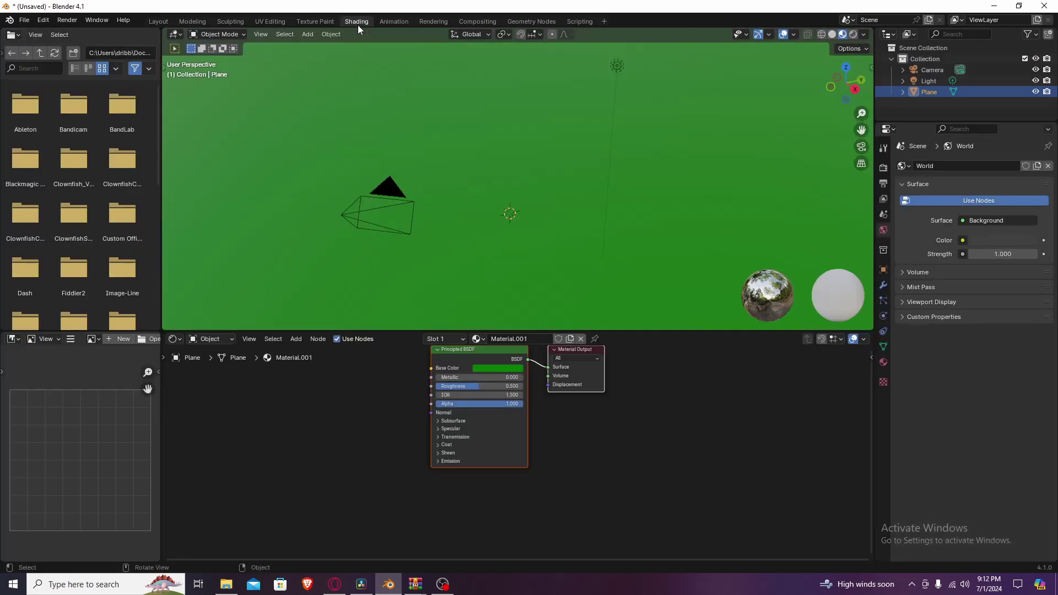
scroll(412, 410, down, 2)
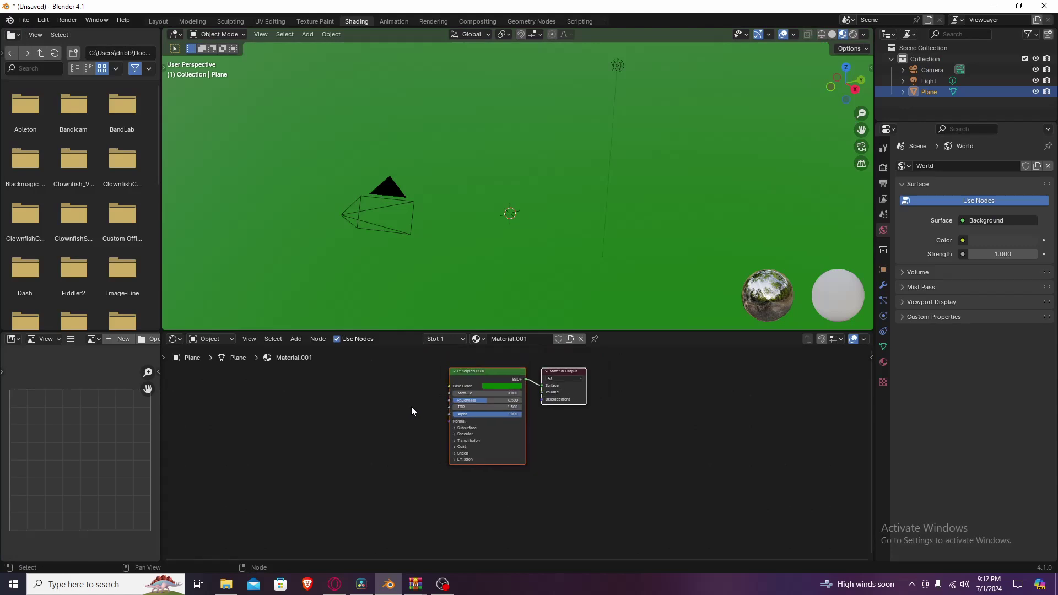
- In the World nodes, add a Sky Texture and link its Color to the Background Color
middle_drag(529, 195, 771, 160)
click(214, 341)
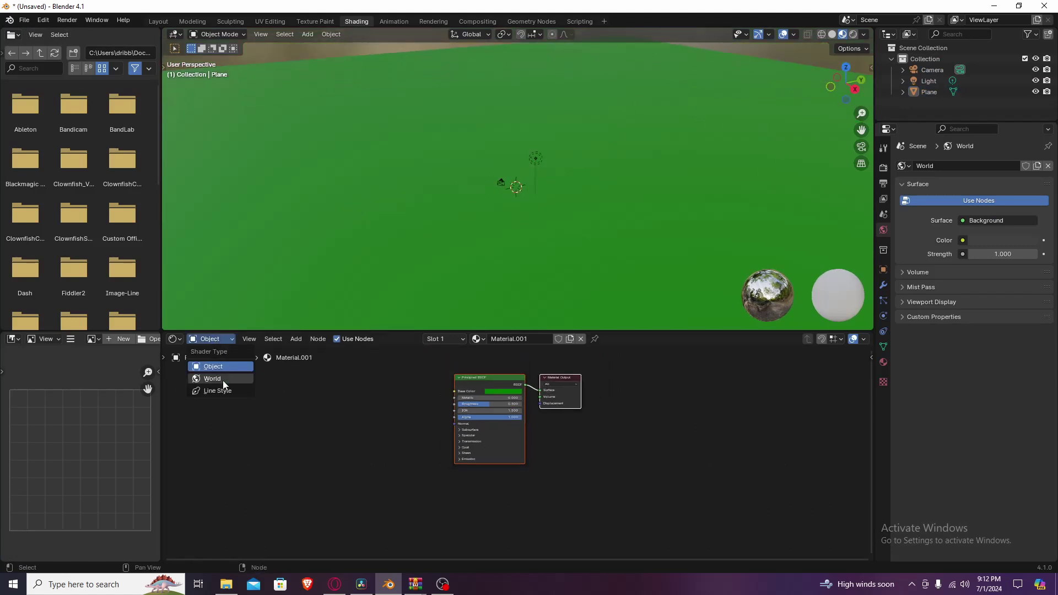
click(223, 379)
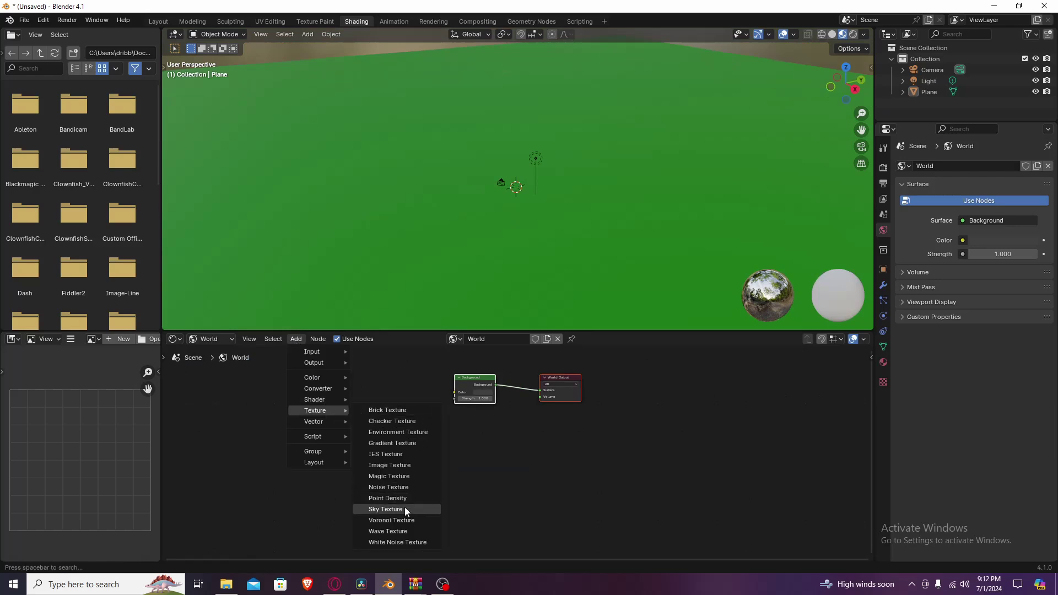
click(405, 508)
click(292, 381)
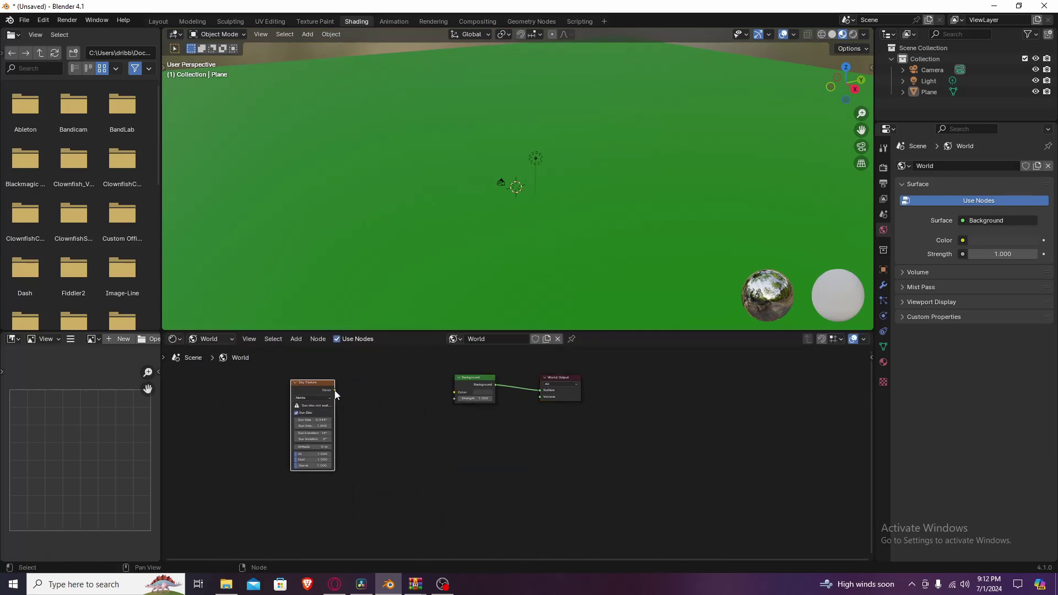
drag(448, 395, 450, 395)
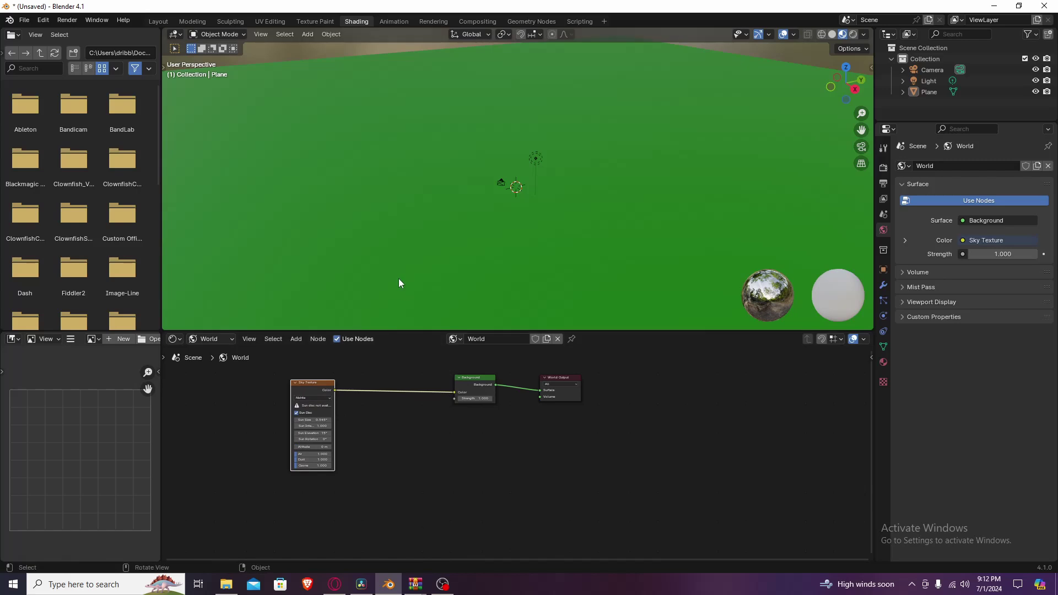
- Back in Layout, view the green ground under the sky in Rendered shading
click(157, 22)
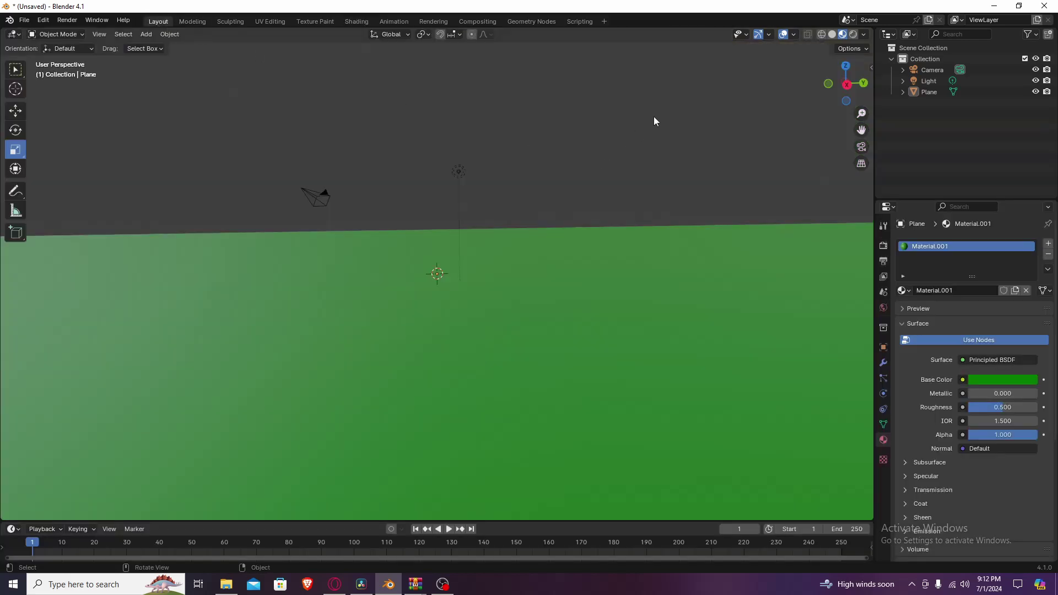
click(853, 35)
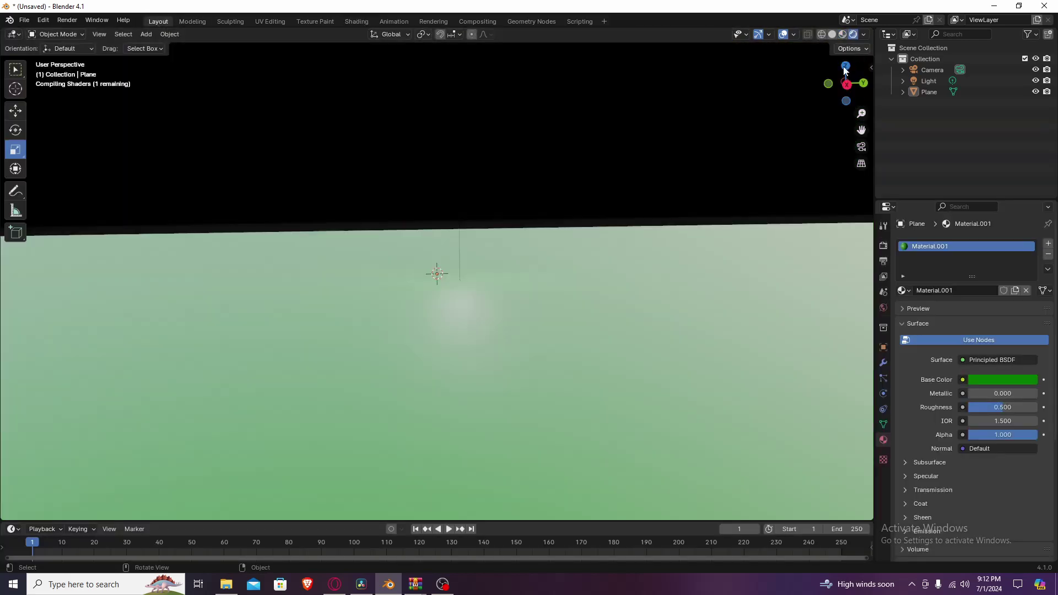
mouse_move(846, 82)
mouse_down()
mouse_move(722, 80)
mouse_move(710, 110)
mouse_move(717, 83)
mouse_move(750, 80)
mouse_move(675, 168)
mouse_move(615, 187)
mouse_up()
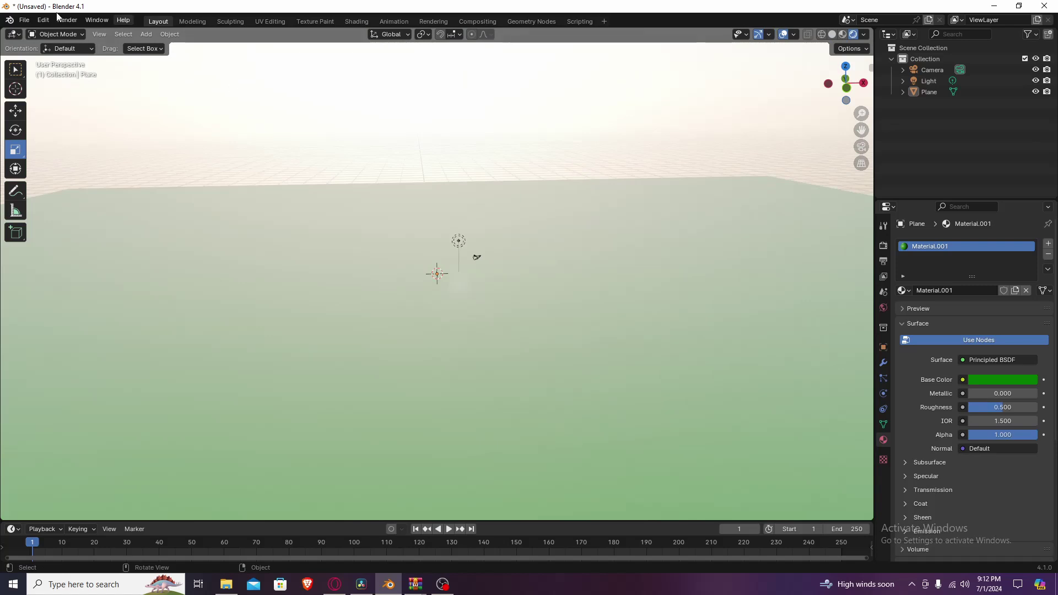
- Import Backflip (3).fbx from the Downloads folder as an FBX file
click(22, 20)
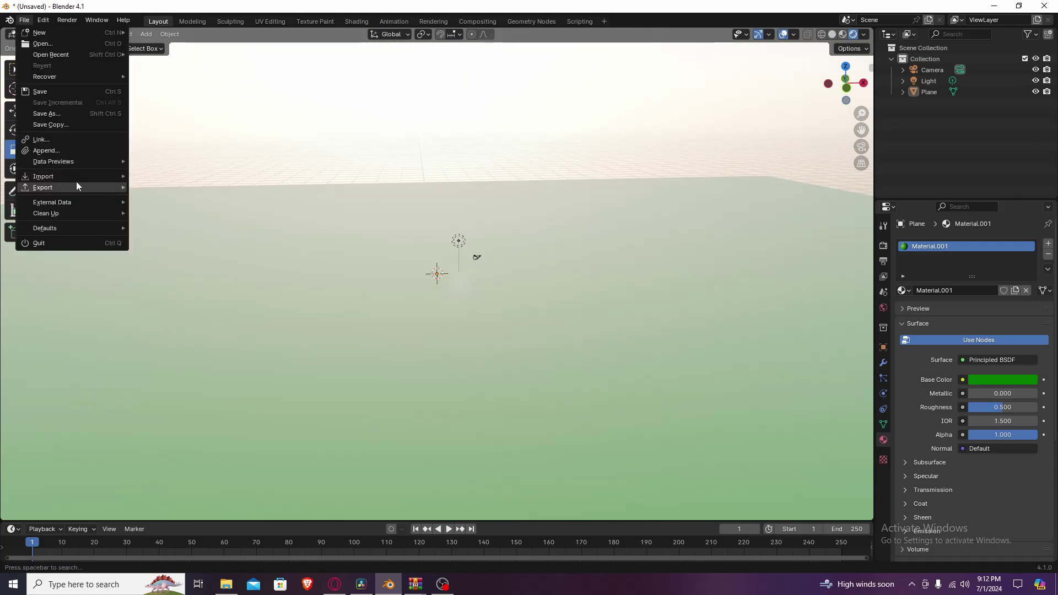
mouse_move(88, 177)
click(170, 287)
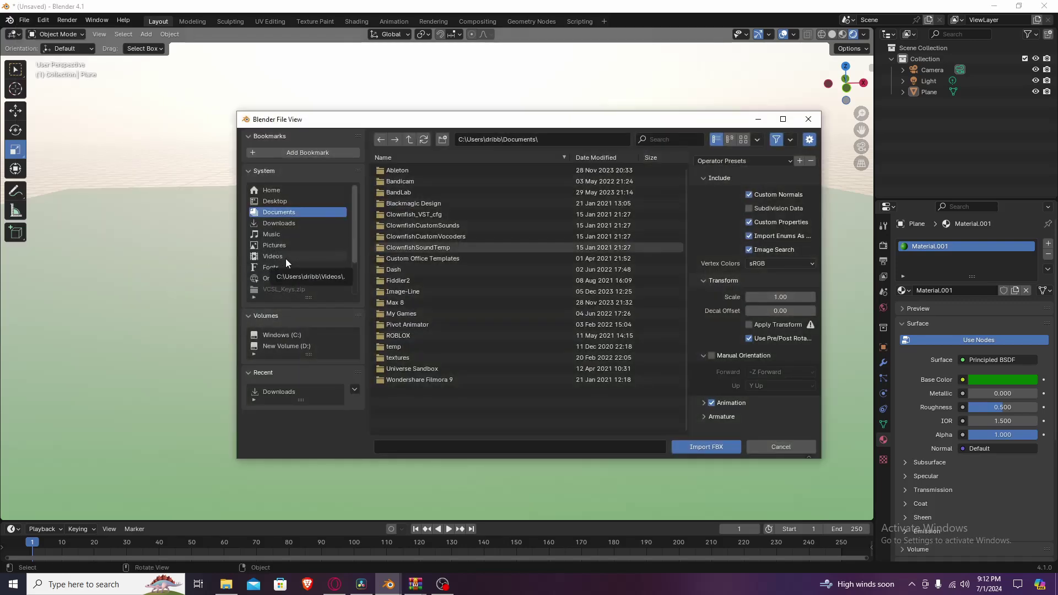
click(285, 224)
scroll(475, 235, down, 15)
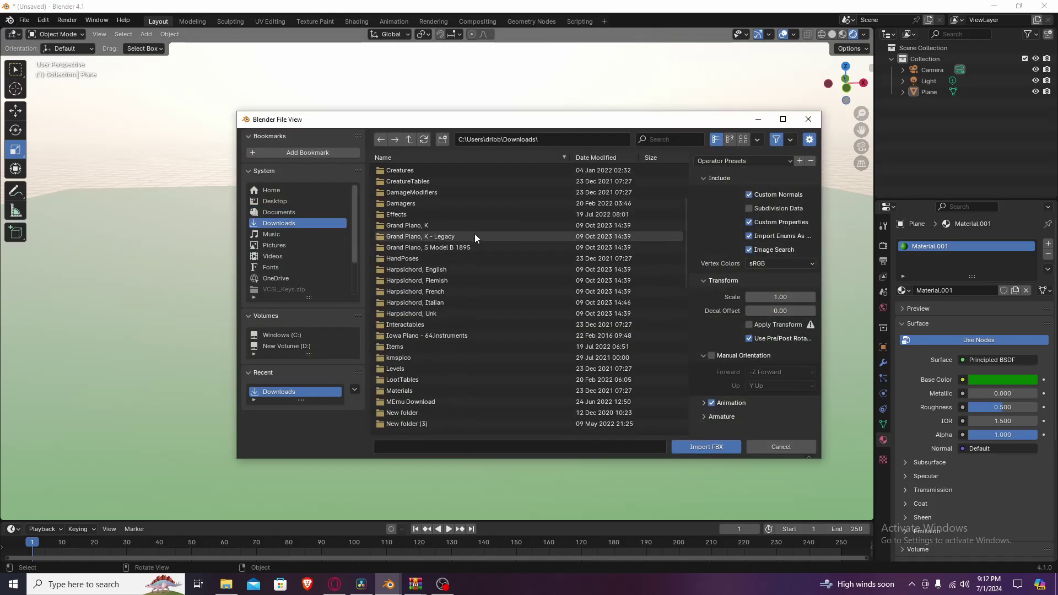
click(438, 369)
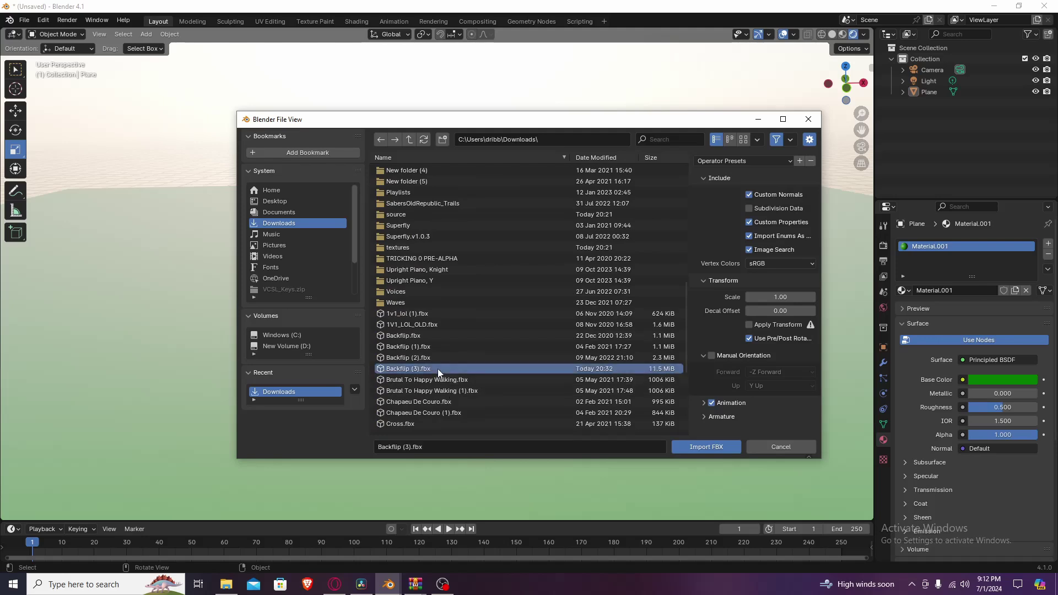
click(703, 446)
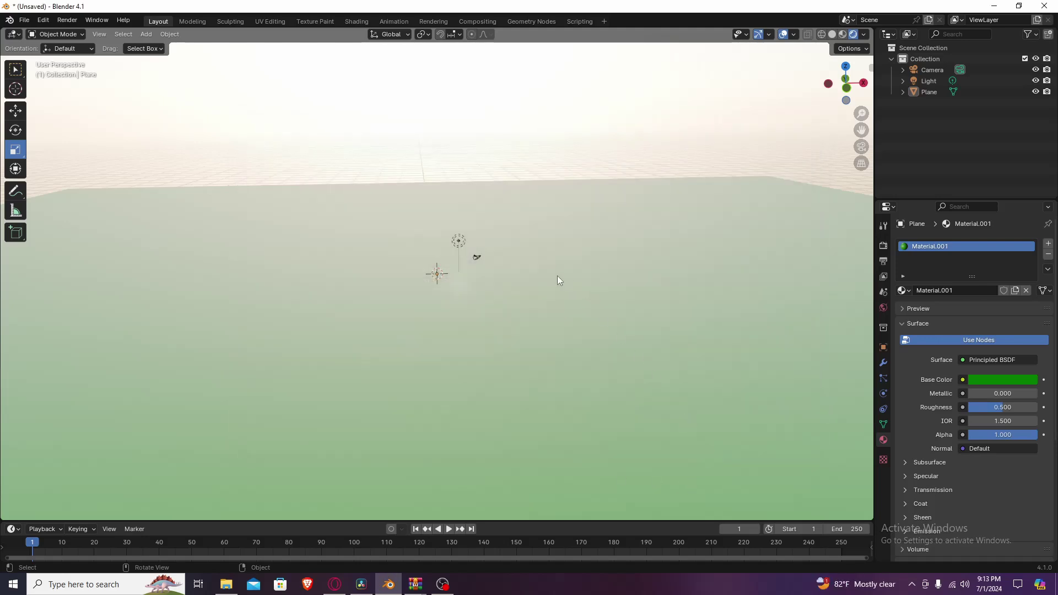
- Scale the imported Spider-Man armature down once with S
scroll(554, 275, down, 6)
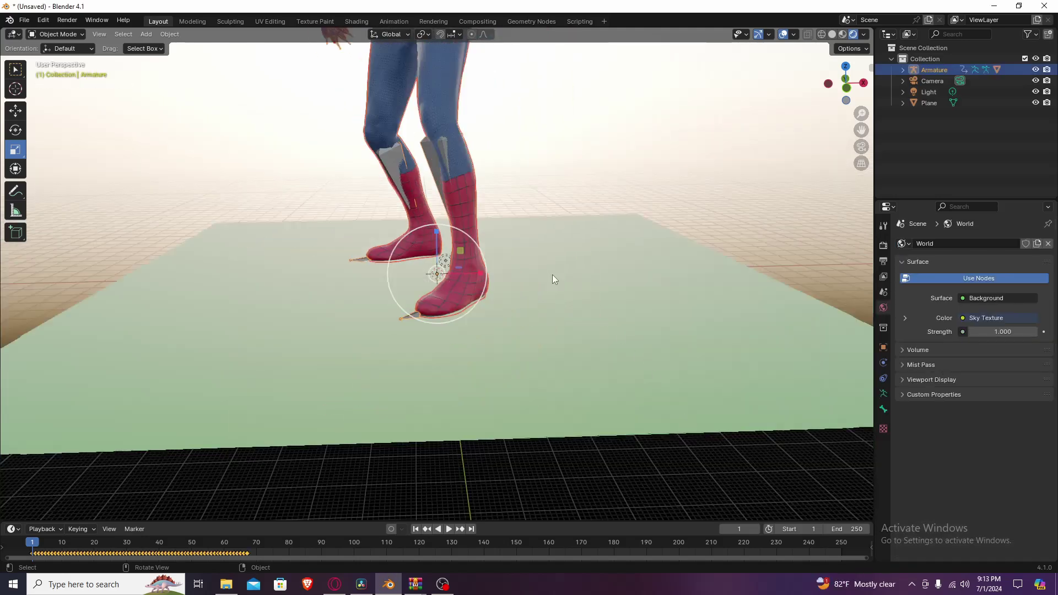
scroll(550, 275, up, 4)
scroll(524, 274, down, 5)
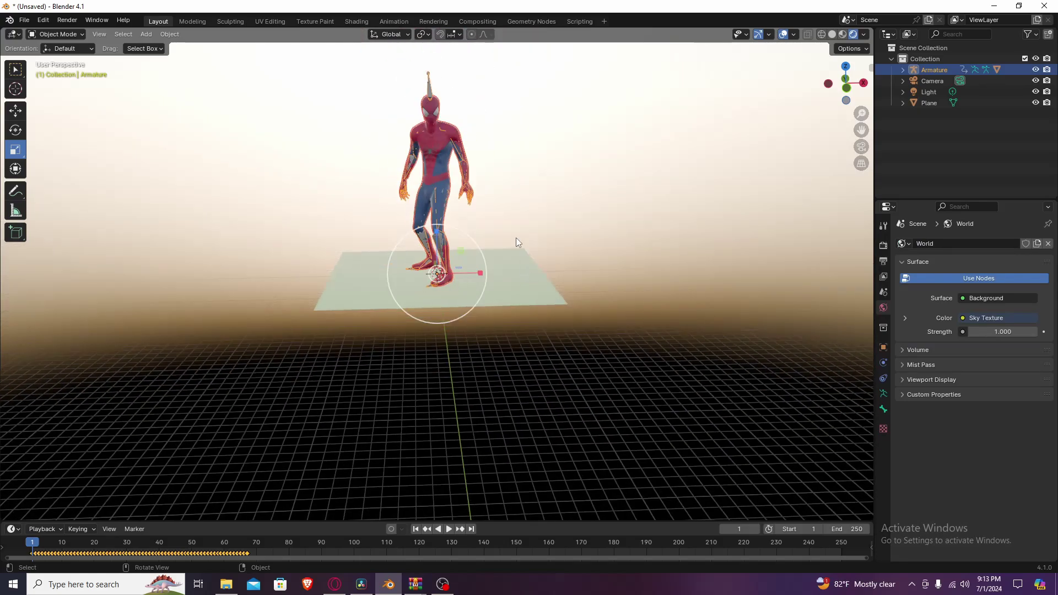
key(s)
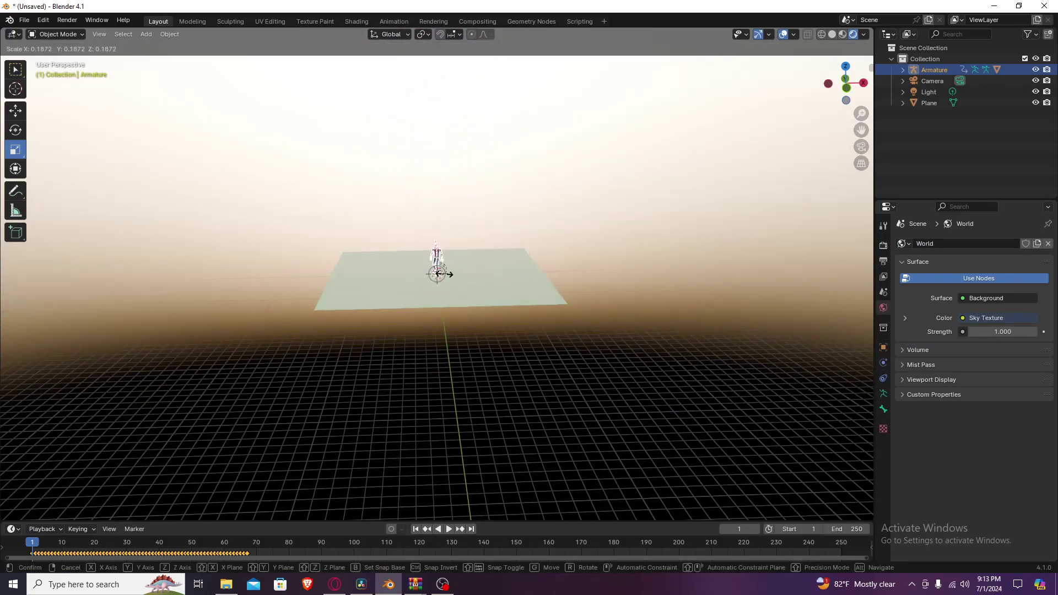
click(441, 275)
scroll(489, 249, up, 6)
scroll(489, 234, up, 3)
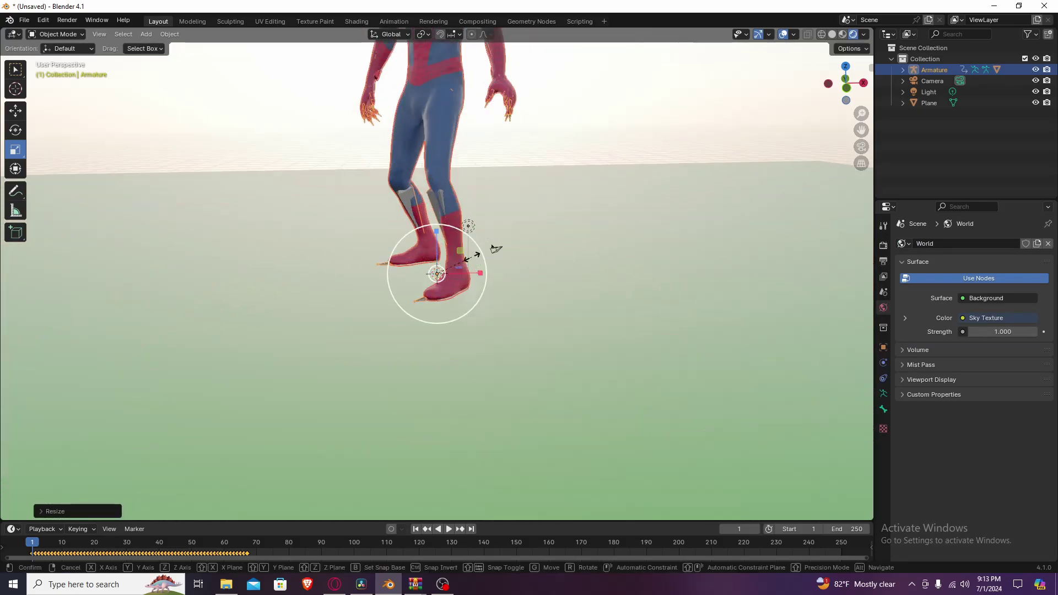
scroll(479, 254, down, 6)
scroll(469, 257, up, 4)
- Shrink the armature twice more, cancelling a final extra resize
key(s)
click(465, 261)
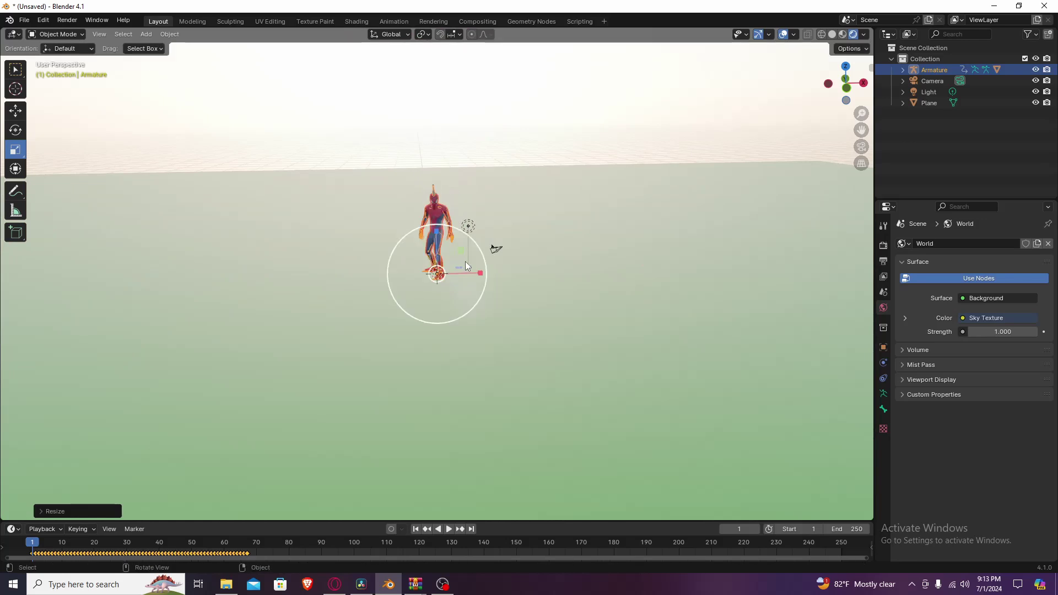
key(s)
click(463, 260)
key(s)
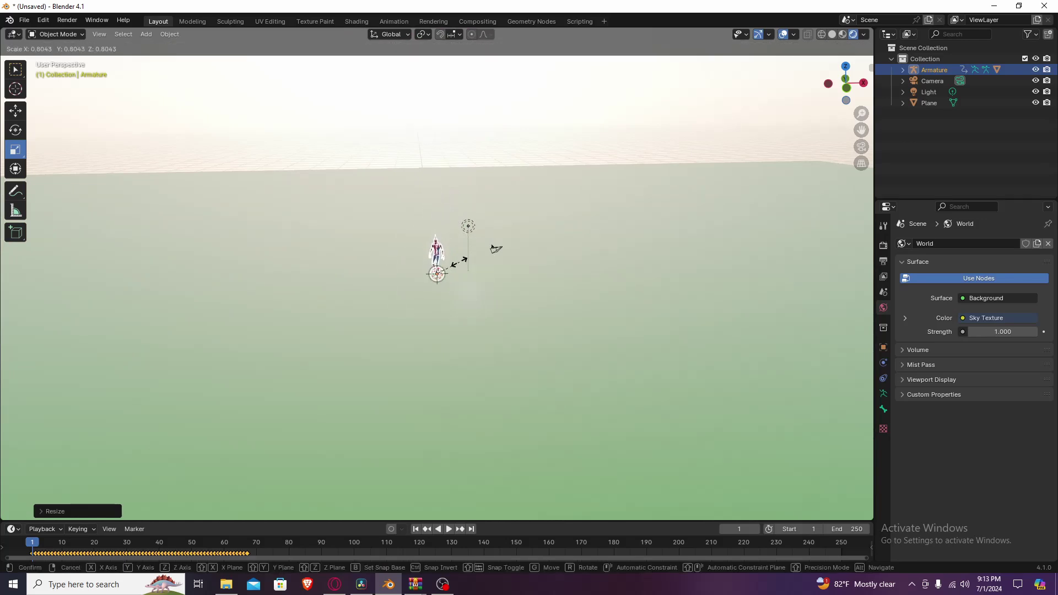
key(Escape)
- Orbit to a side view of Spider-Man and select the camera
scroll(590, 222, up, 8)
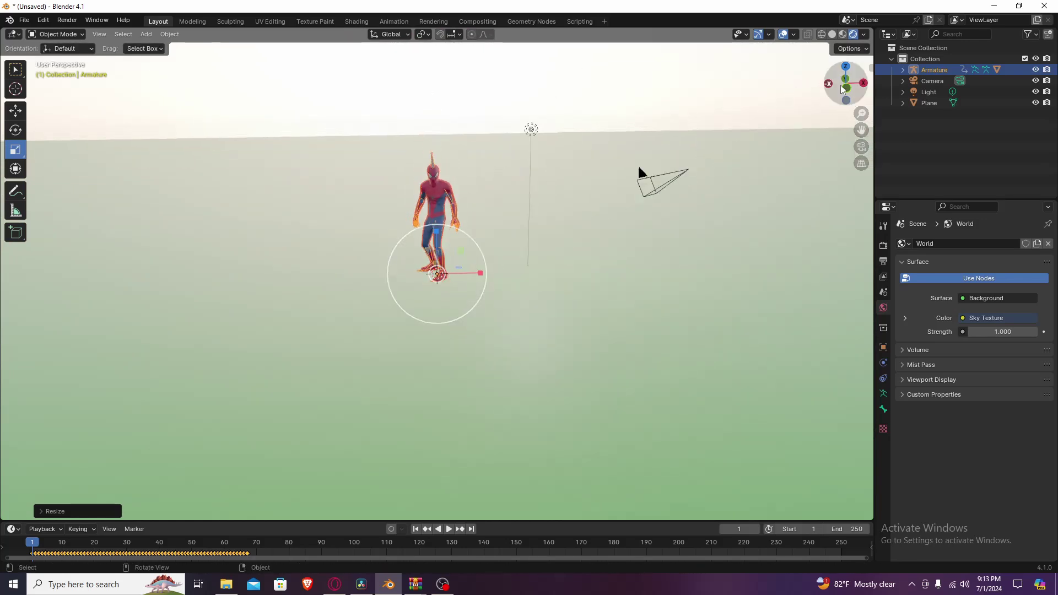
drag(841, 85, 618, 169)
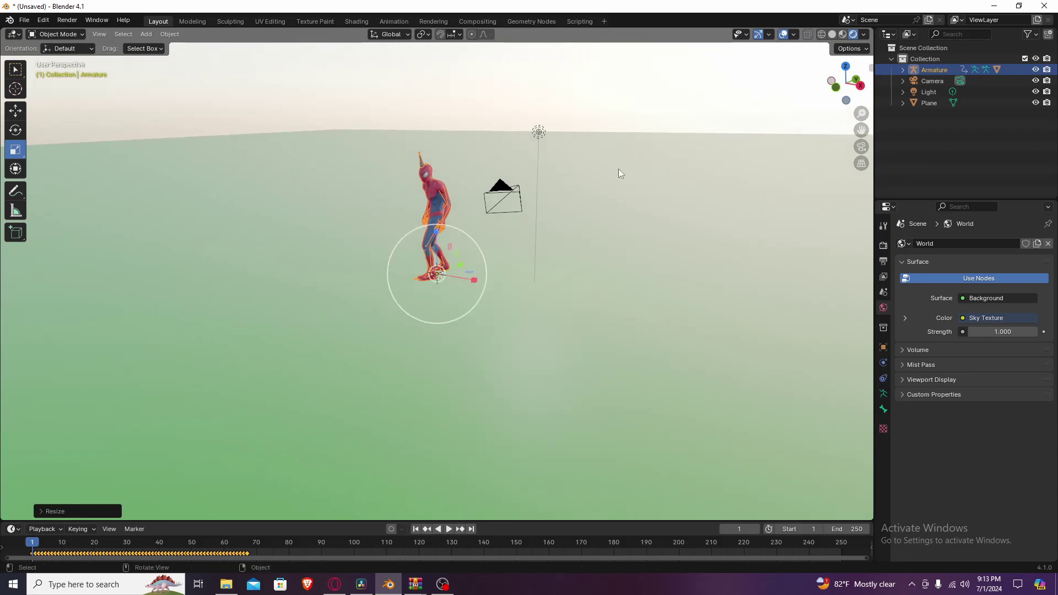
click(511, 195)
drag(835, 75, 790, 101)
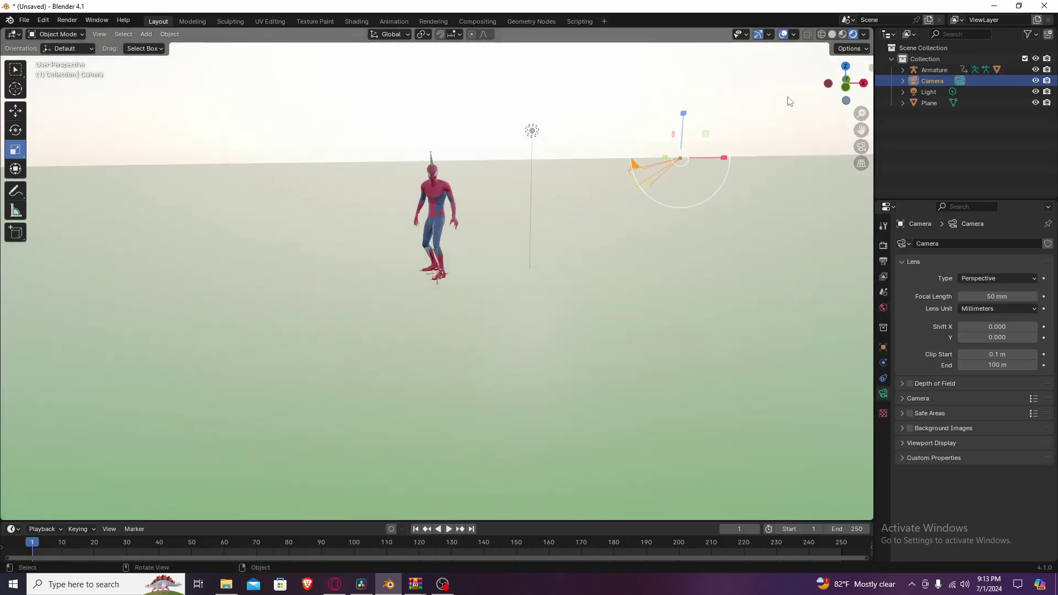
- Deselect the camera and show the Render and Output properties with the frame range settings
click(146, 35)
click(630, 156)
drag(845, 84, 842, 98)
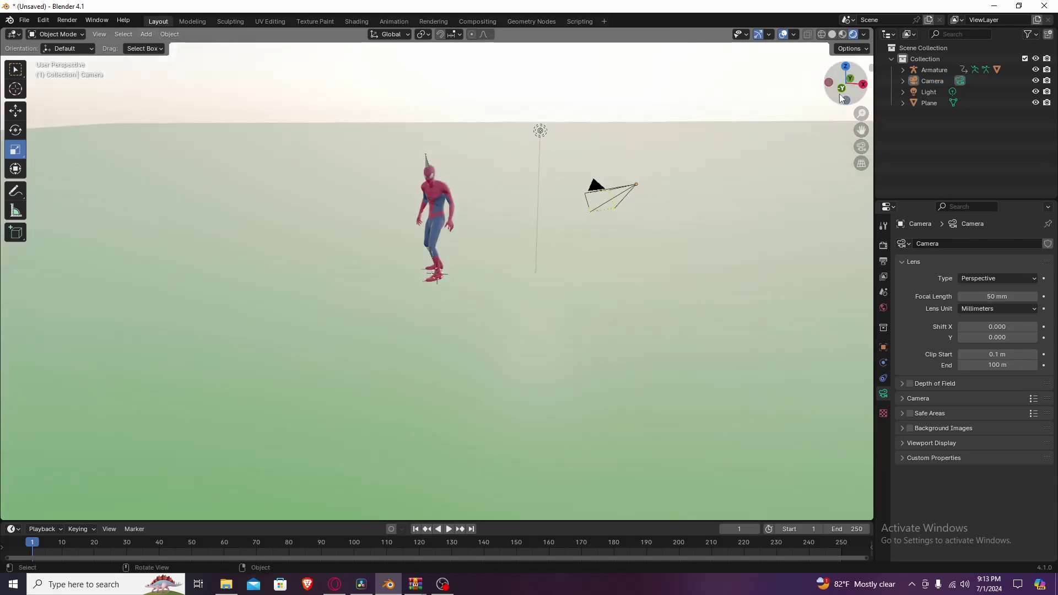
click(884, 246)
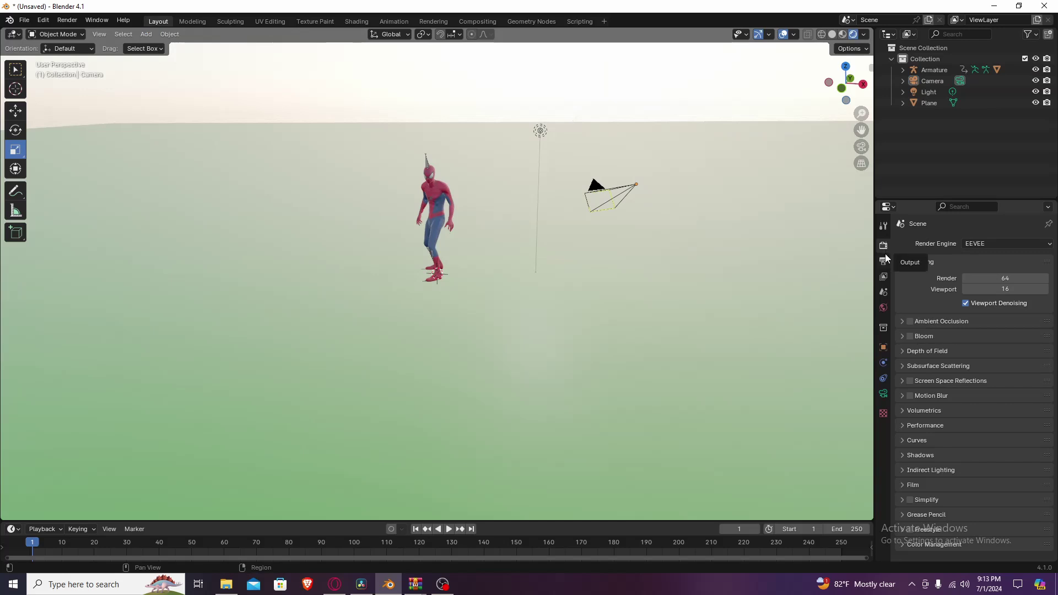
click(884, 262)
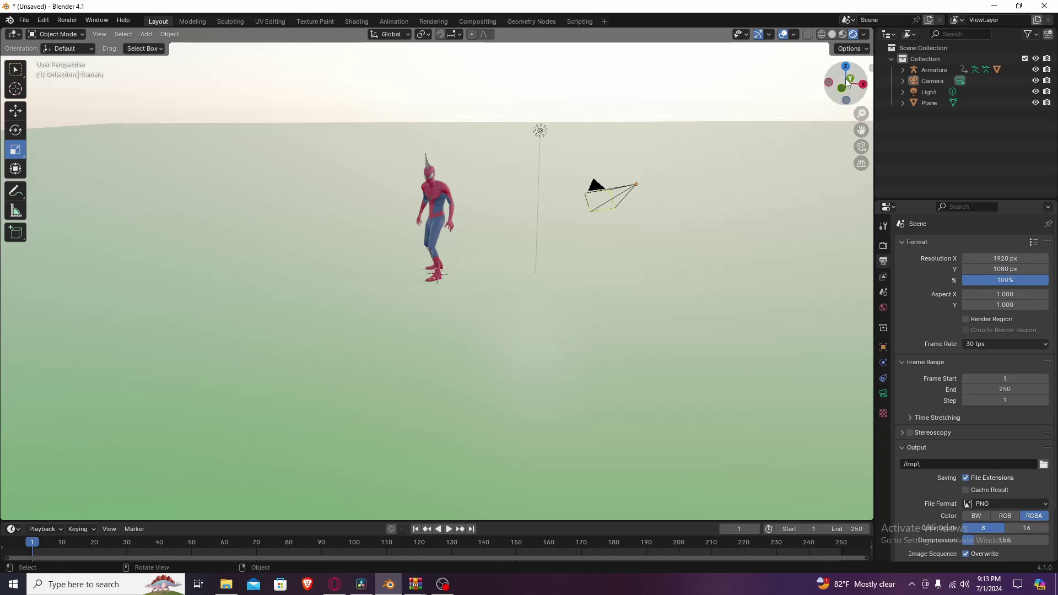
drag(848, 83, 798, 125)
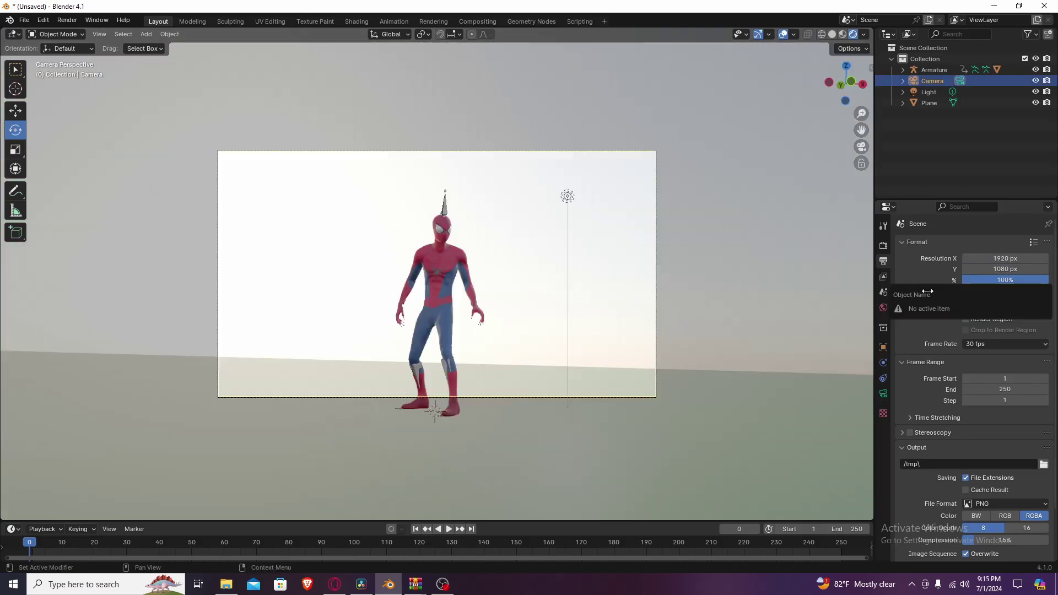
- Toggle the camera view to check Spider-Man's framing, then enlarge the timeline area upward
click(861, 146)
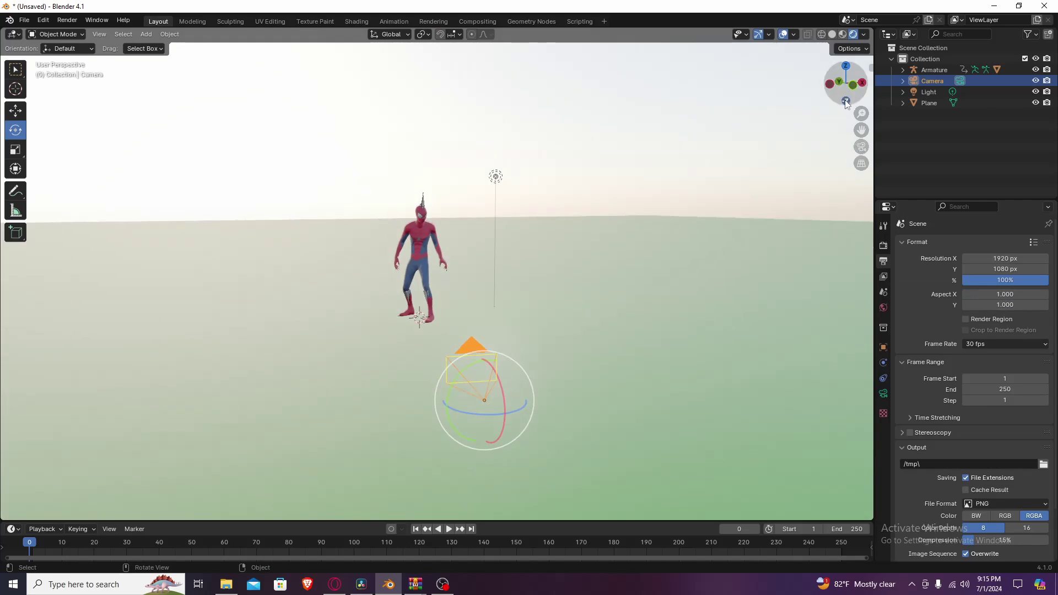
drag(845, 83, 799, 88)
click(861, 146)
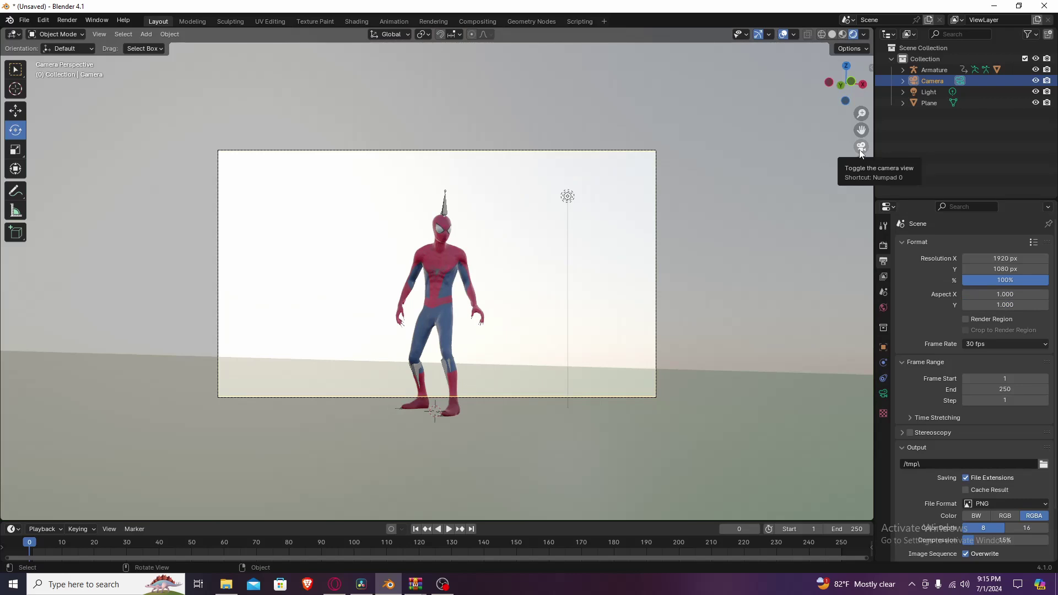
click(862, 147)
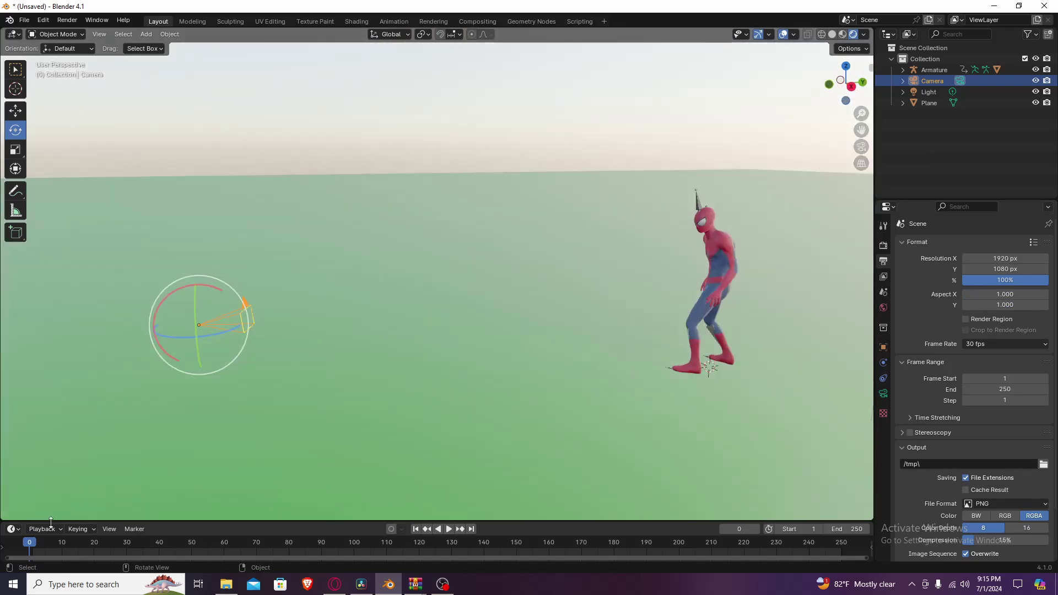
drag(52, 521, 50, 354)
- Browse the editor-type list and leave the area as the Timeline
click(17, 365)
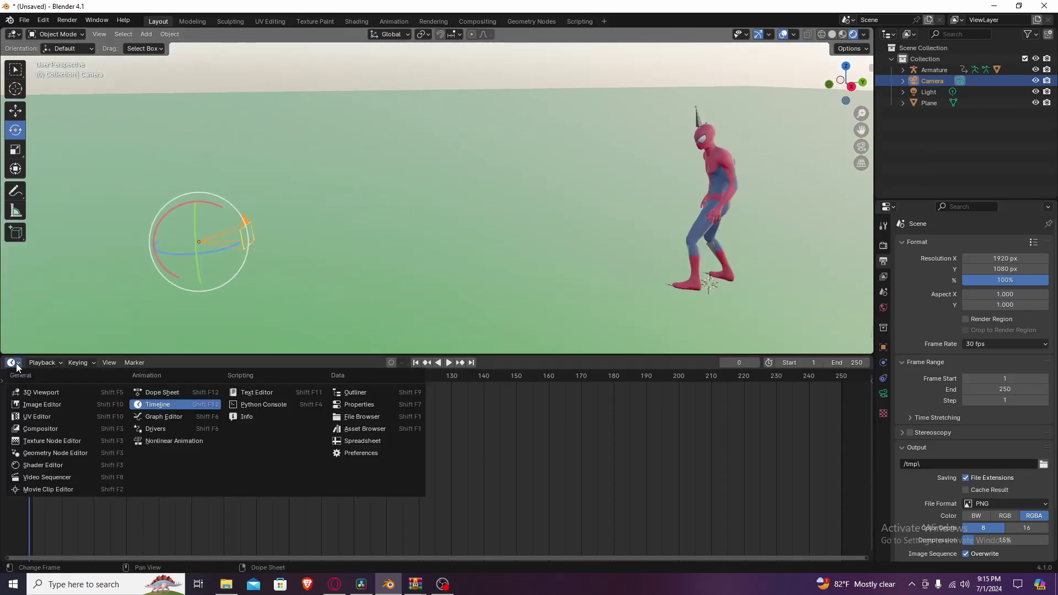
click(21, 365)
click(11, 363)
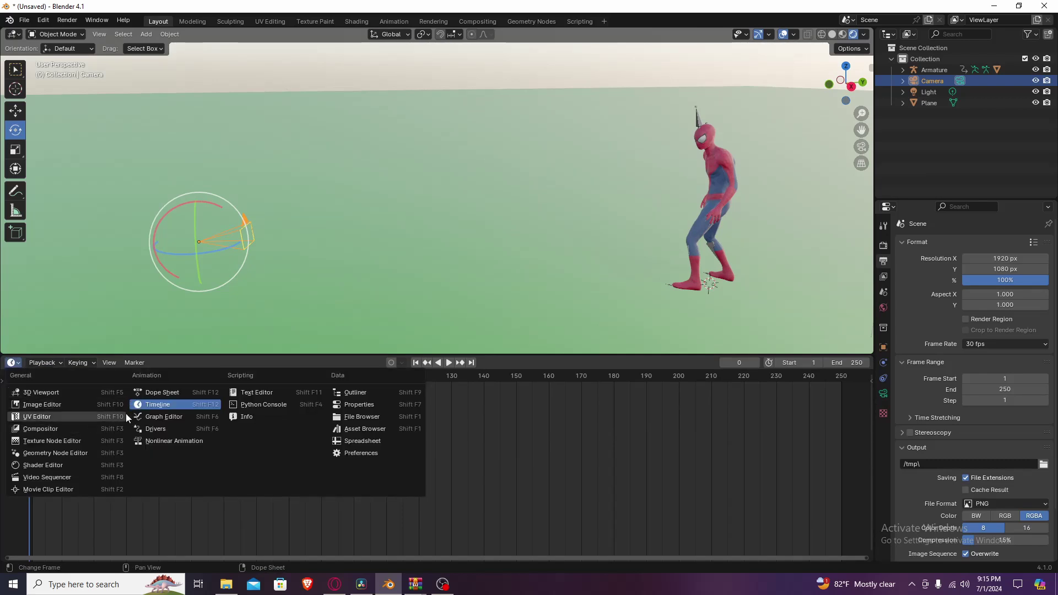
click(163, 408)
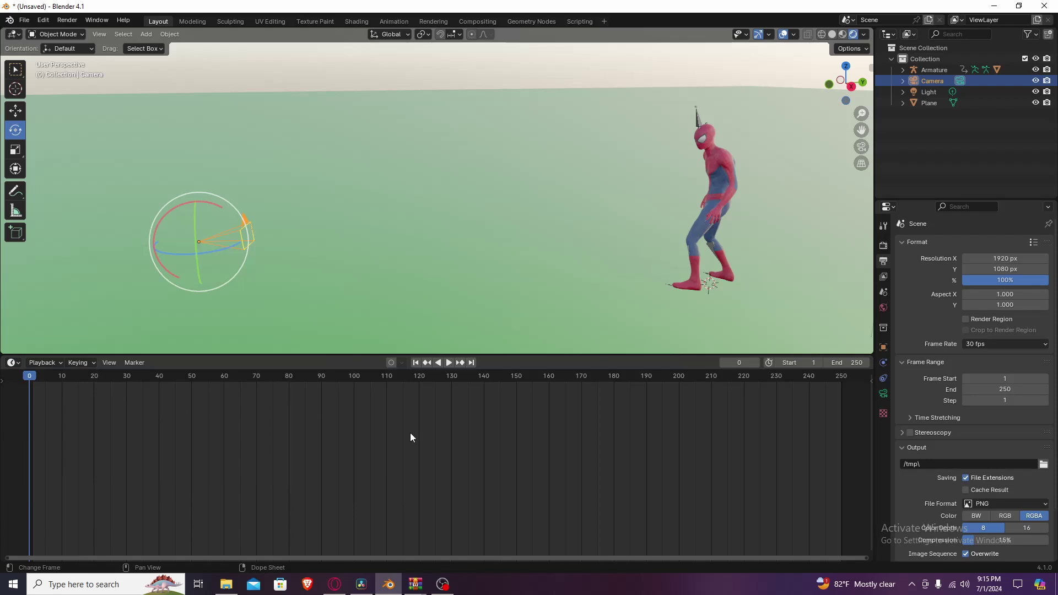
- Select the Spider-Man armature, move the playhead to frame 67 and set End to 67
click(698, 124)
mouse_move(827, 97)
mouse_down()
mouse_move(839, 98)
mouse_move(832, 85)
mouse_move(816, 86)
mouse_up()
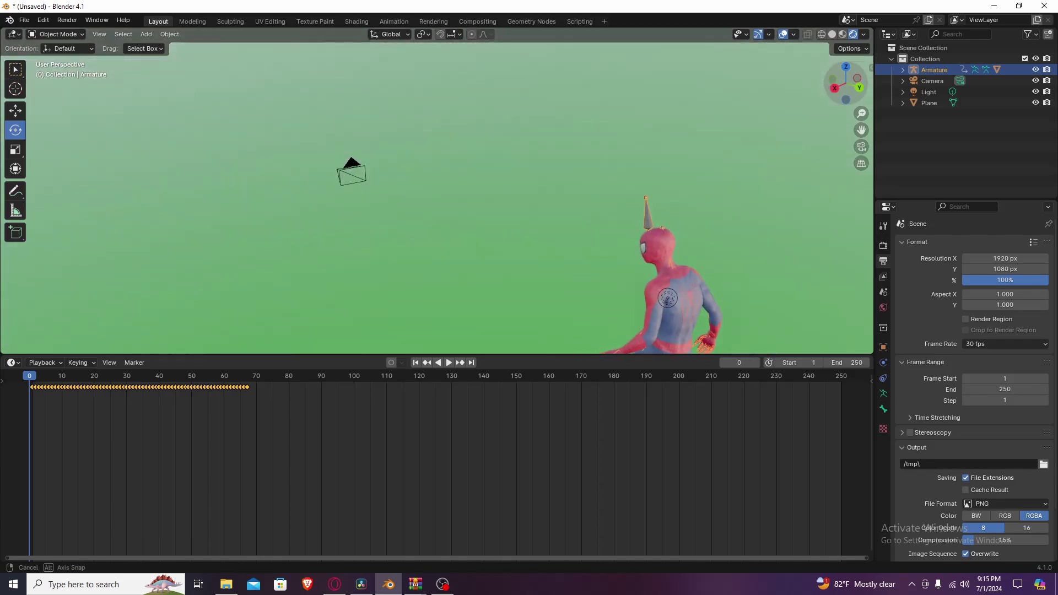
middle_drag(419, 259, 309, 382)
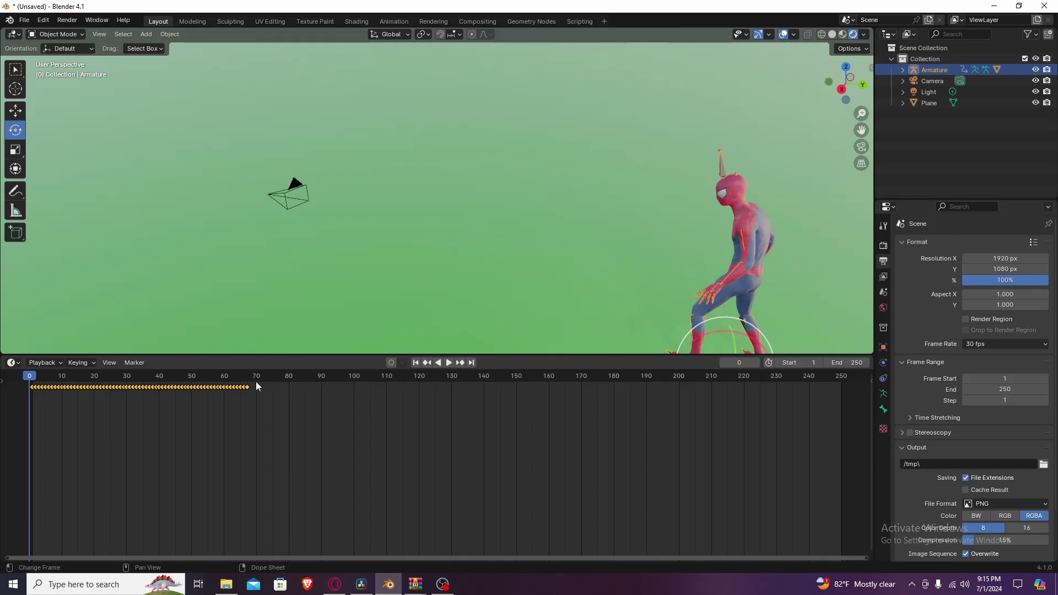
drag(255, 382, 247, 379)
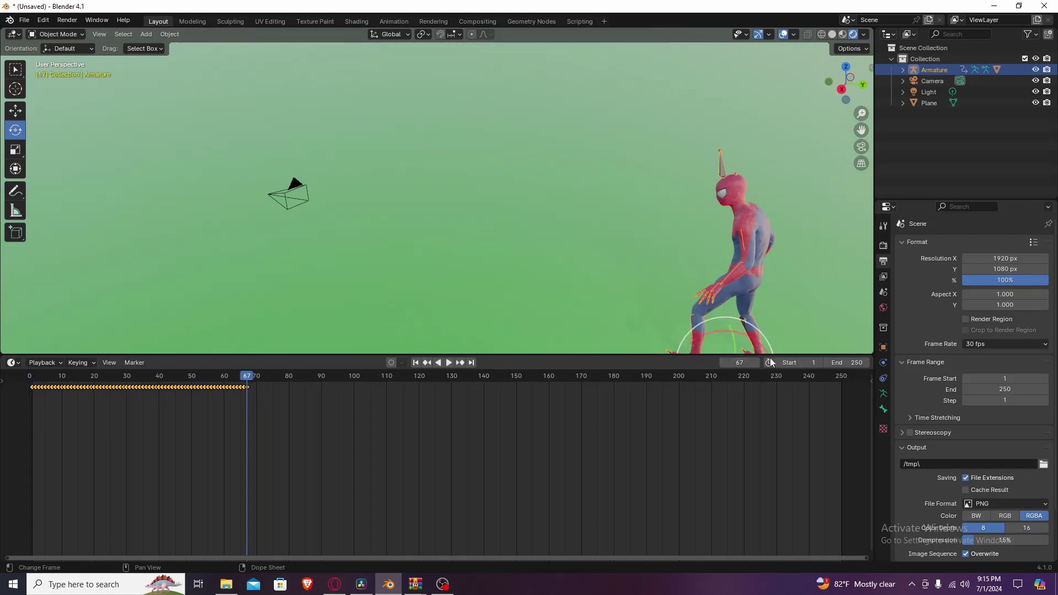
click(860, 362)
text(67)
key(Return)
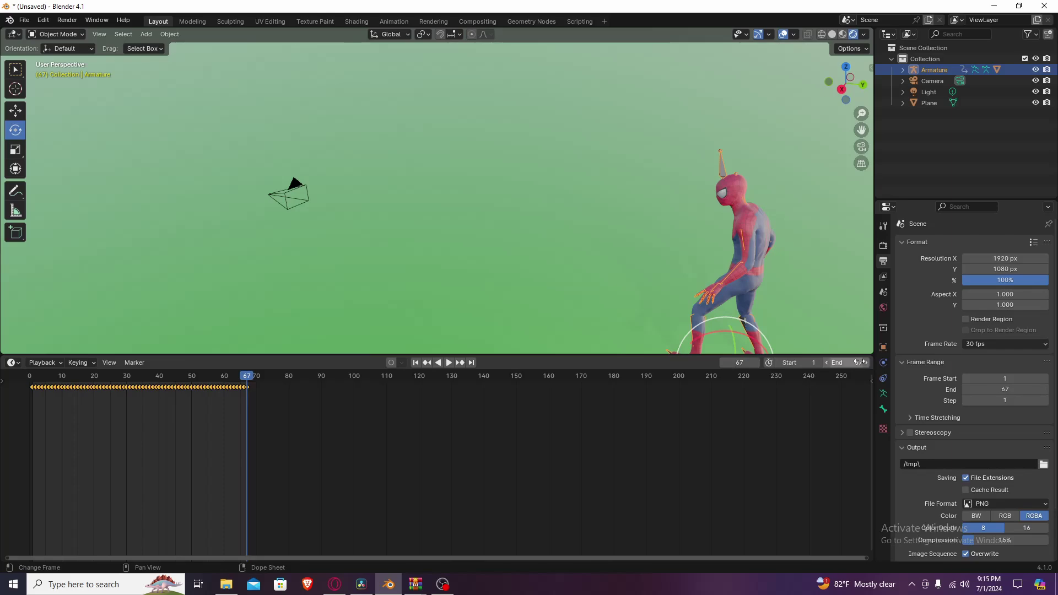